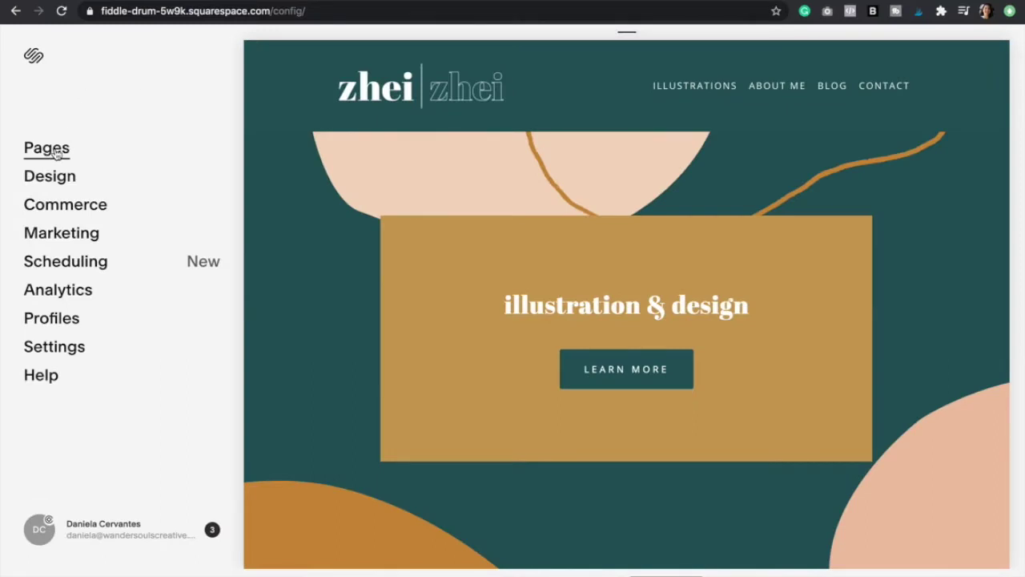
# Add a new Products page under Not Linked pages and name it Shop
pyautogui.click(56, 153)
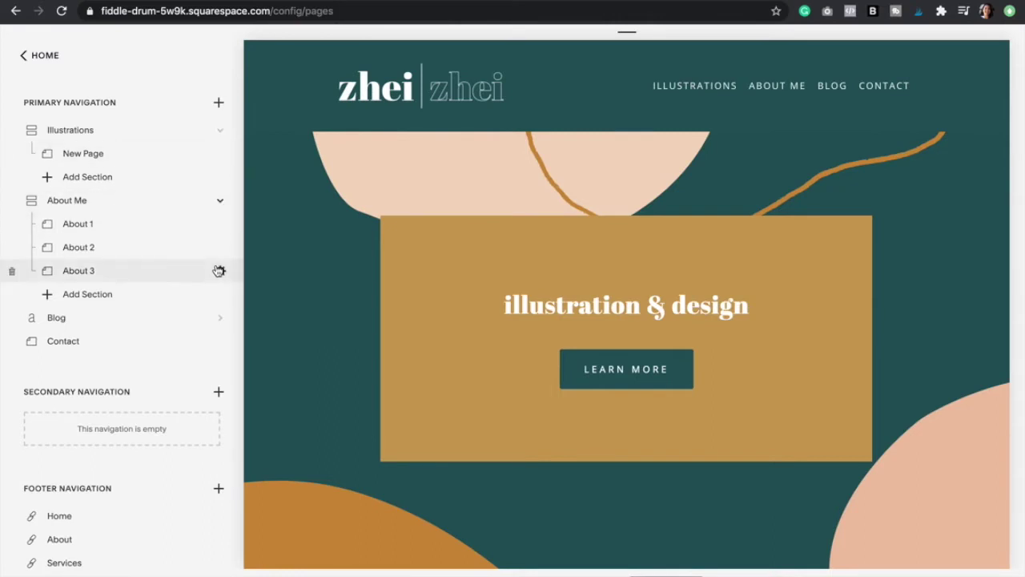
pyautogui.scroll(-10, 218, 270)
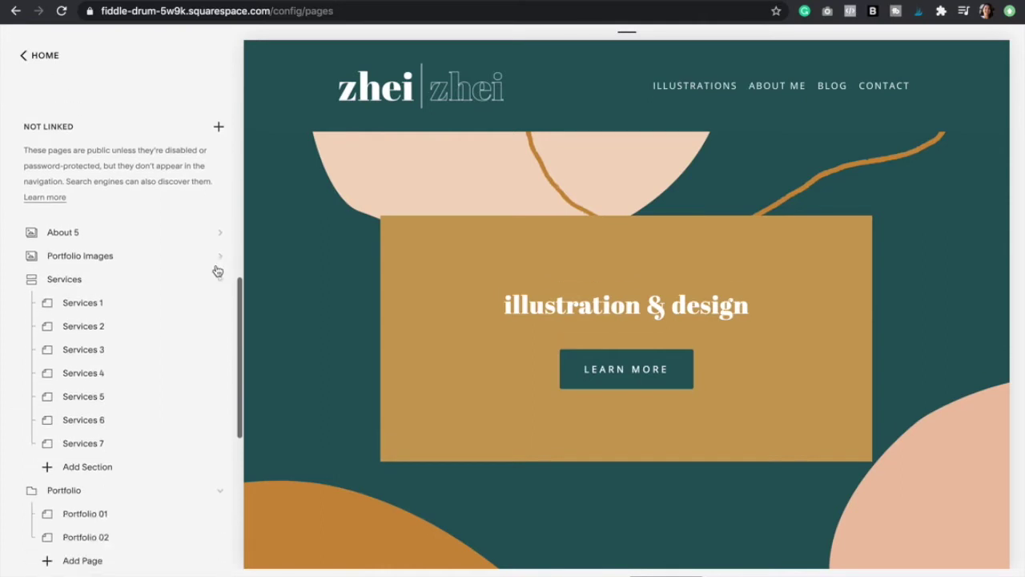
pyautogui.click(221, 132)
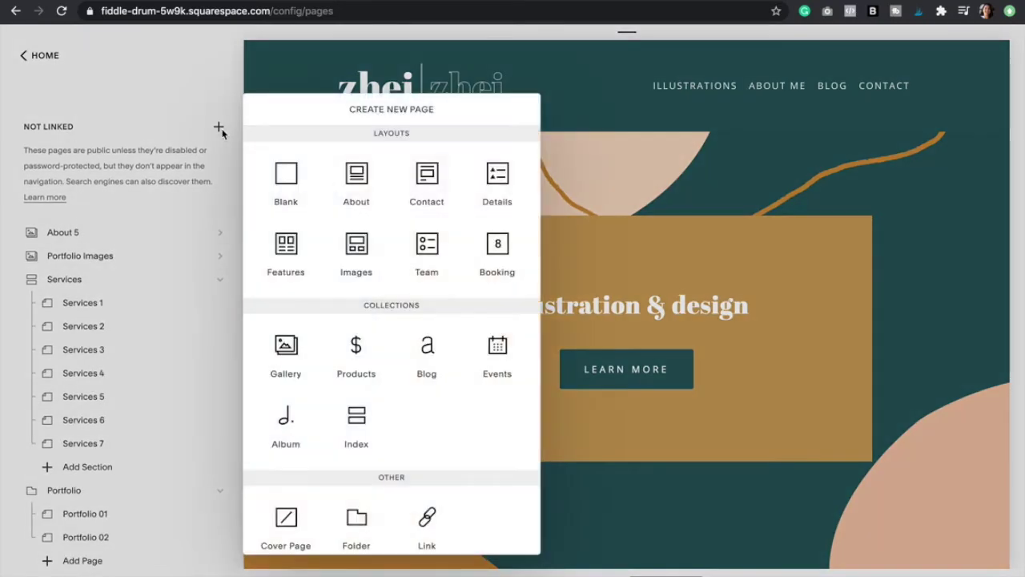
pyautogui.click(359, 360)
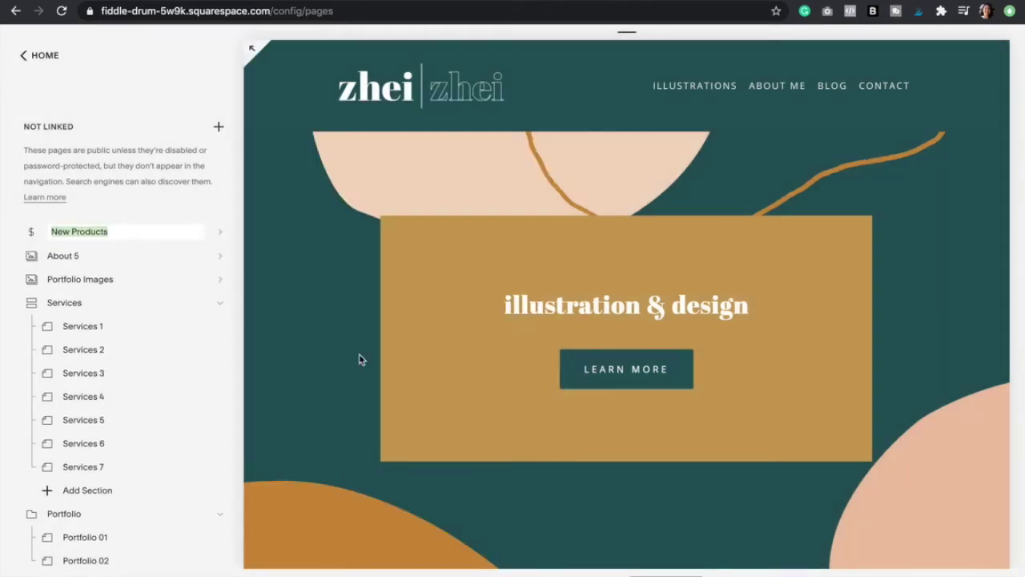
pyautogui.write('Shop')
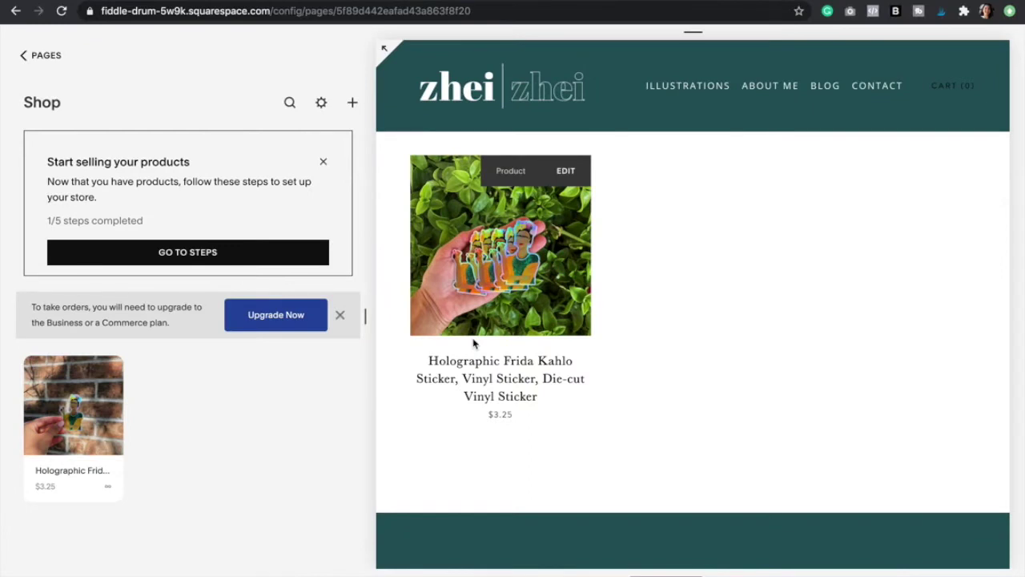
# Create a blank digital product on Shop, trying the Beta Editor then returning to Classic Editor
pyautogui.click(353, 106)
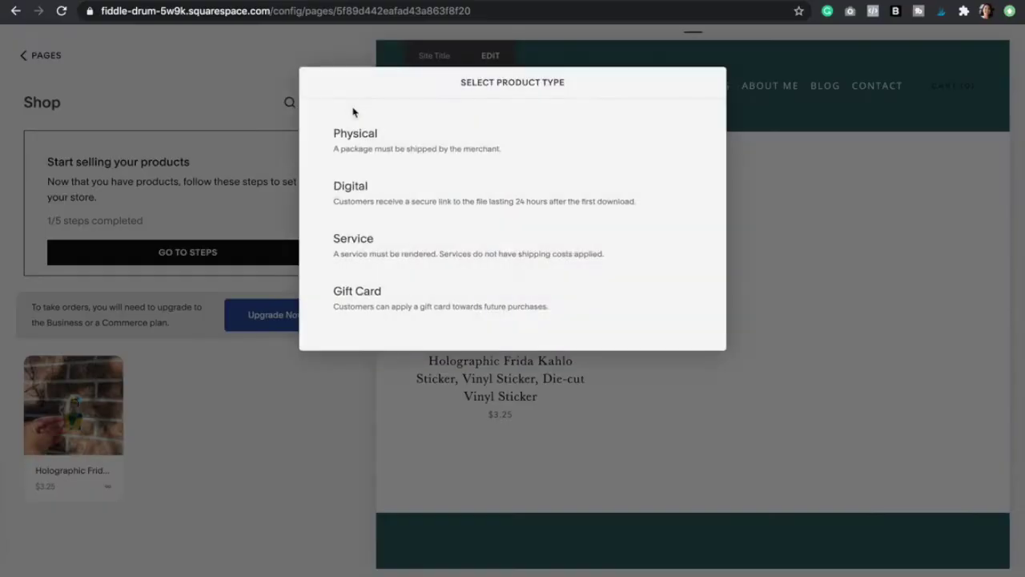
pyautogui.click(385, 195)
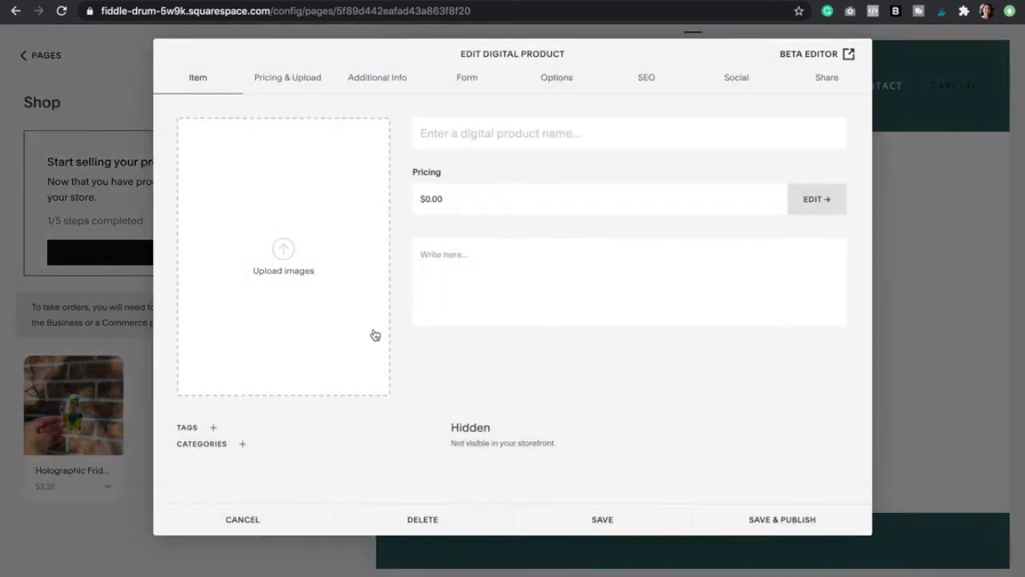
pyautogui.click(825, 53)
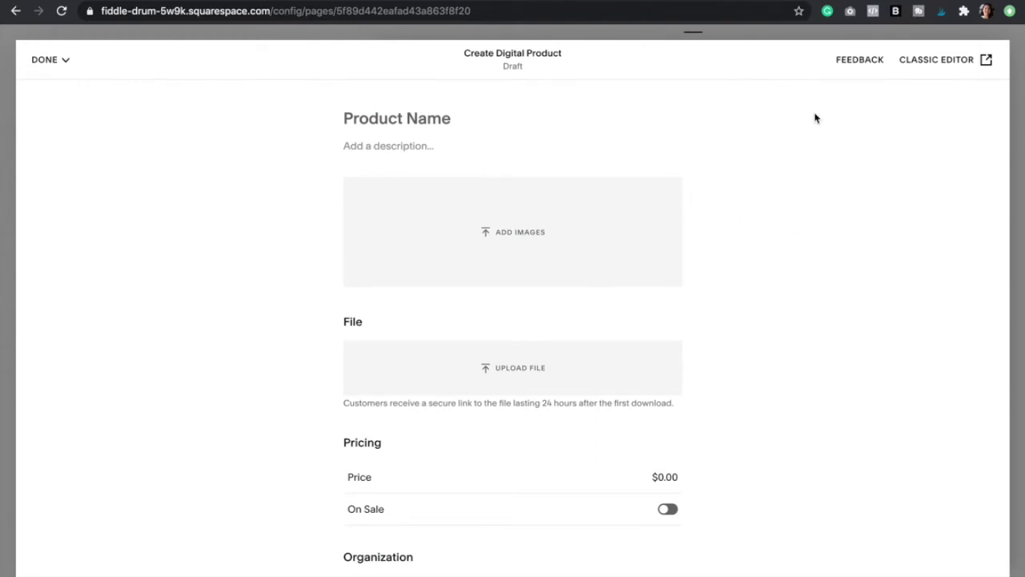
pyautogui.click(961, 61)
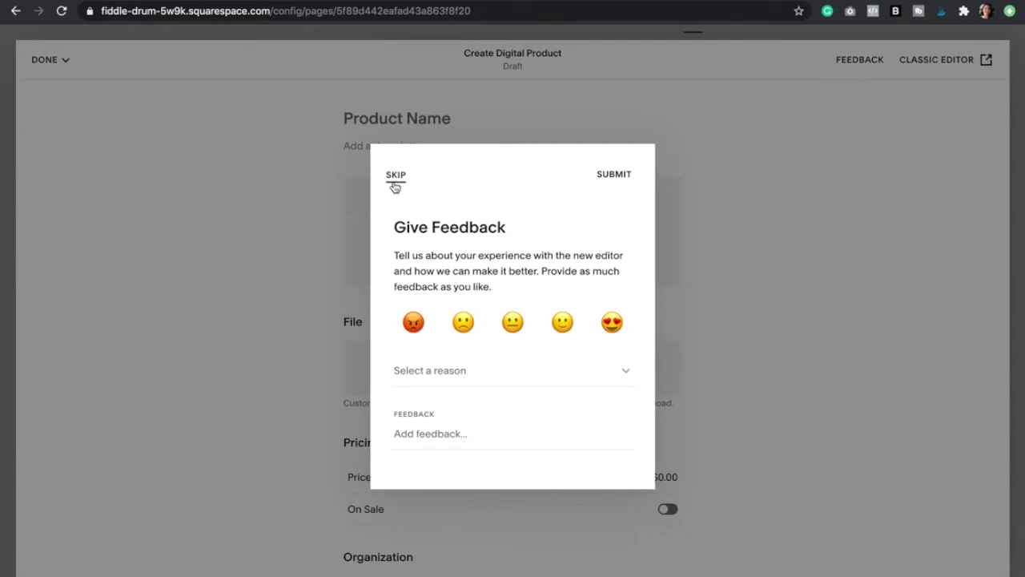
pyautogui.click(395, 178)
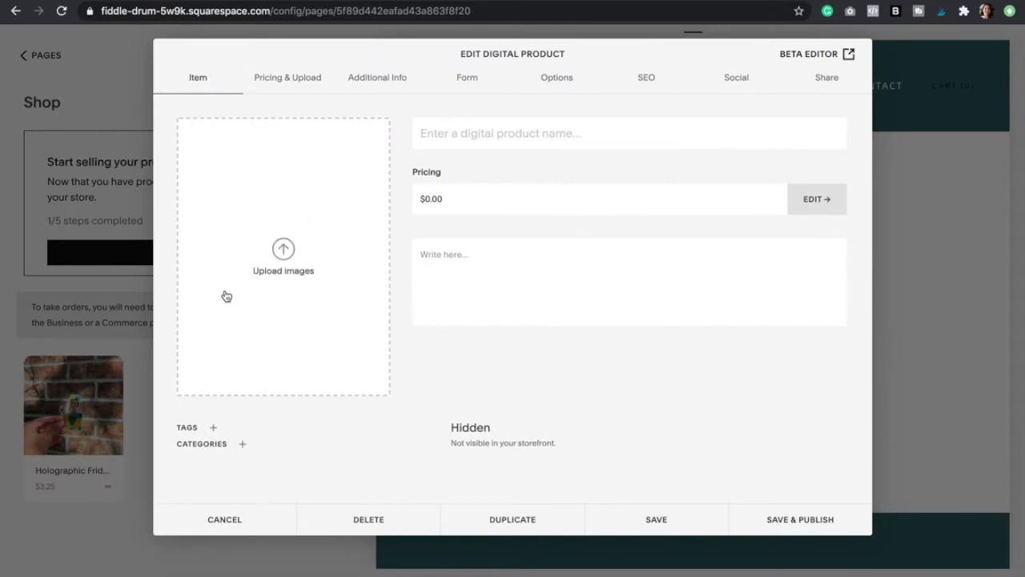
# Upload both Website Content Guide mockup PNGs from Downloads as the product images
pyautogui.click(282, 256)
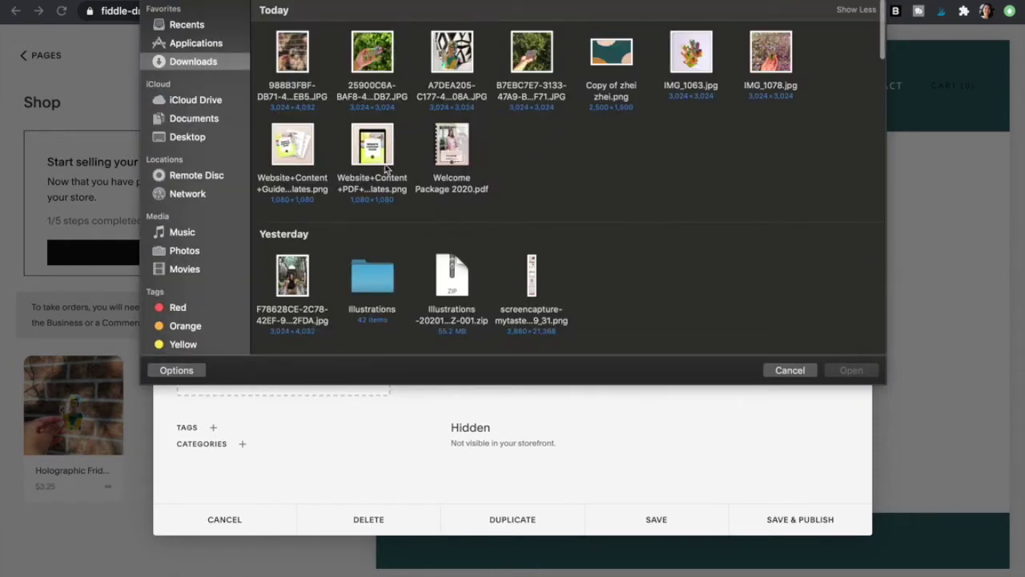
pyautogui.click(382, 156)
pyautogui.keyDown('shift'); pyautogui.click(293, 138); pyautogui.keyUp('shift')
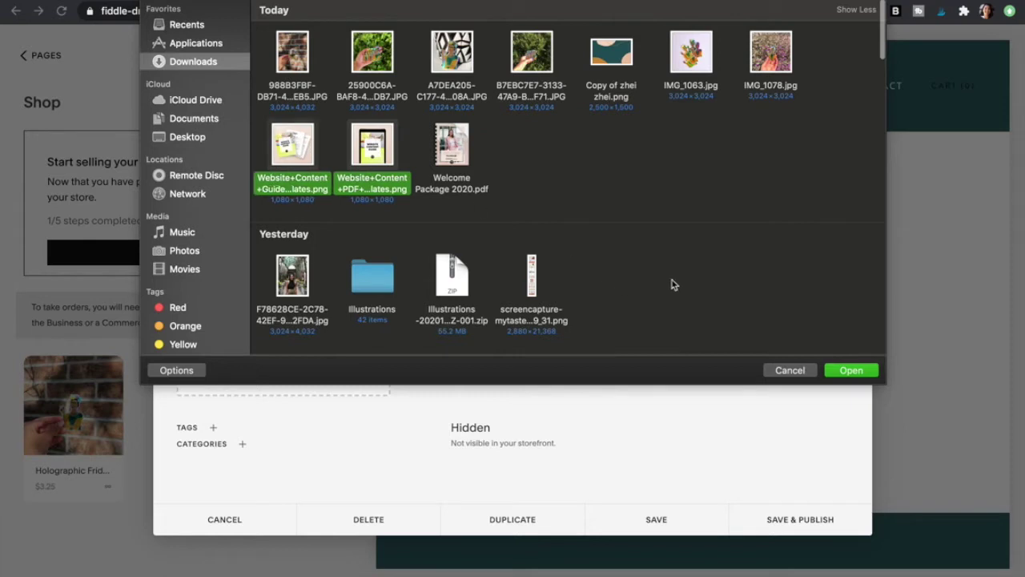
pyautogui.click(846, 374)
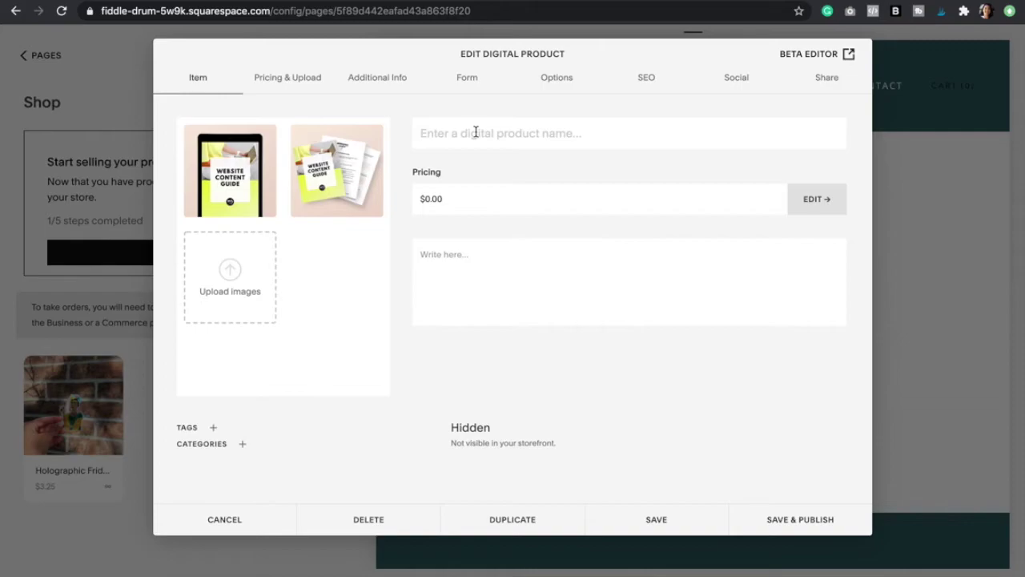
# Copy 'Website Content Guide' from the notes into the product name field
pyautogui.hotkey('ctrl', 'Left')
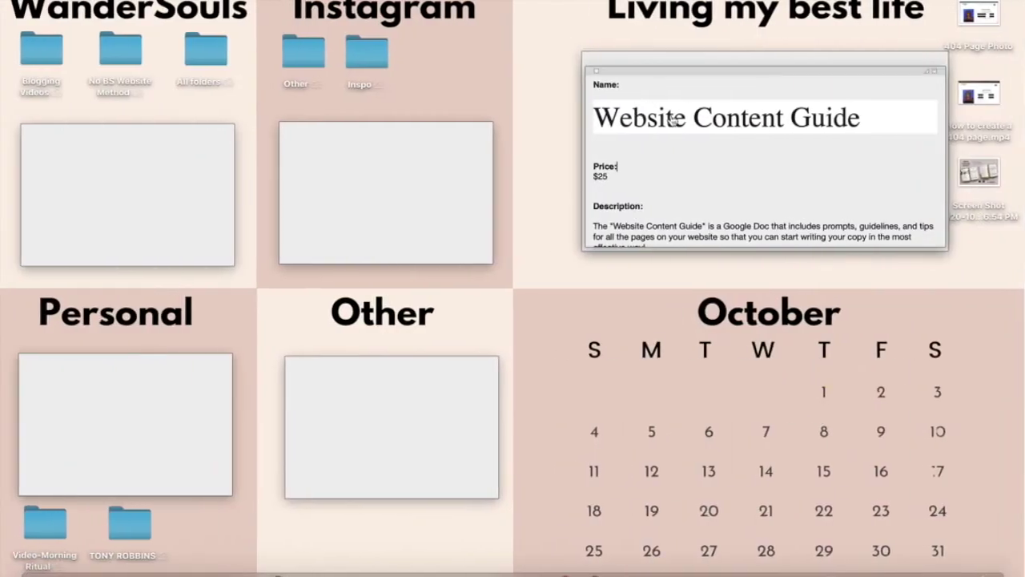
pyautogui.tripleClick(673, 118)
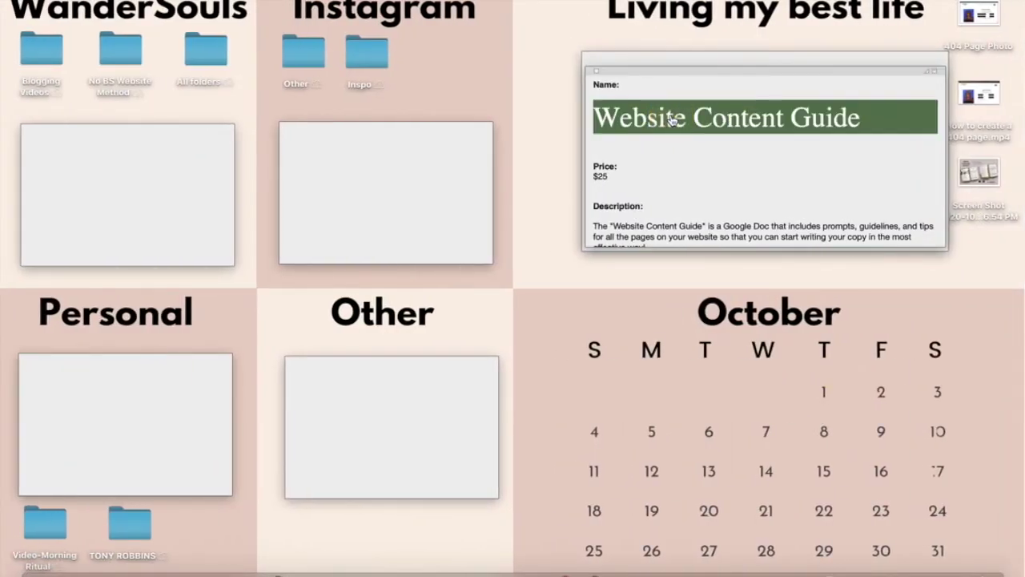
pyautogui.hotkey('ctrl', 'c')
pyautogui.hotkey('ctrl', 'Right')
pyautogui.click(571, 133)
pyautogui.hotkey('ctrl', 'v')
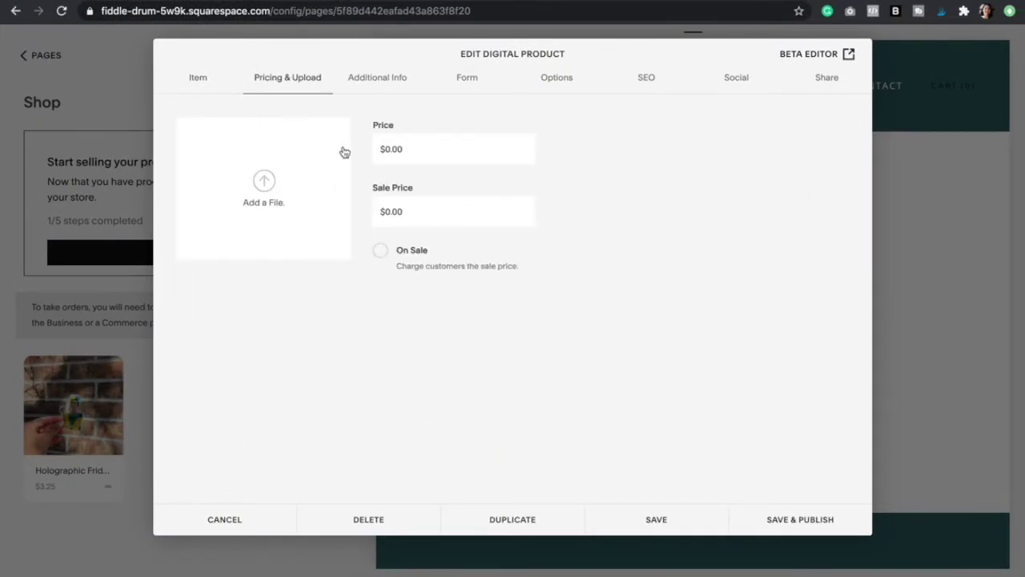
# Set the price to 25 and leave the product not on sale
pyautogui.click(408, 150)
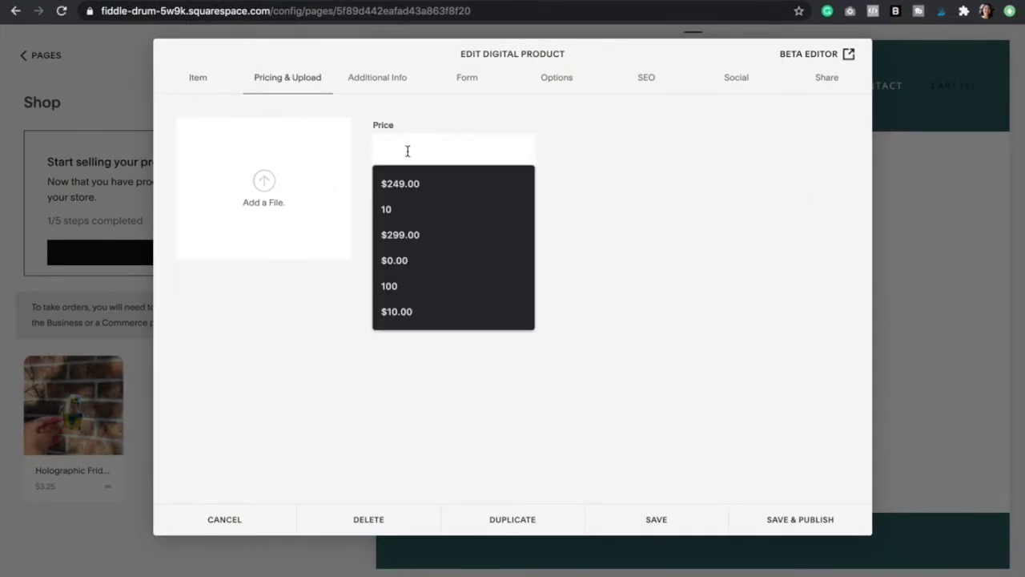
pyautogui.write('25')
pyautogui.click(560, 252)
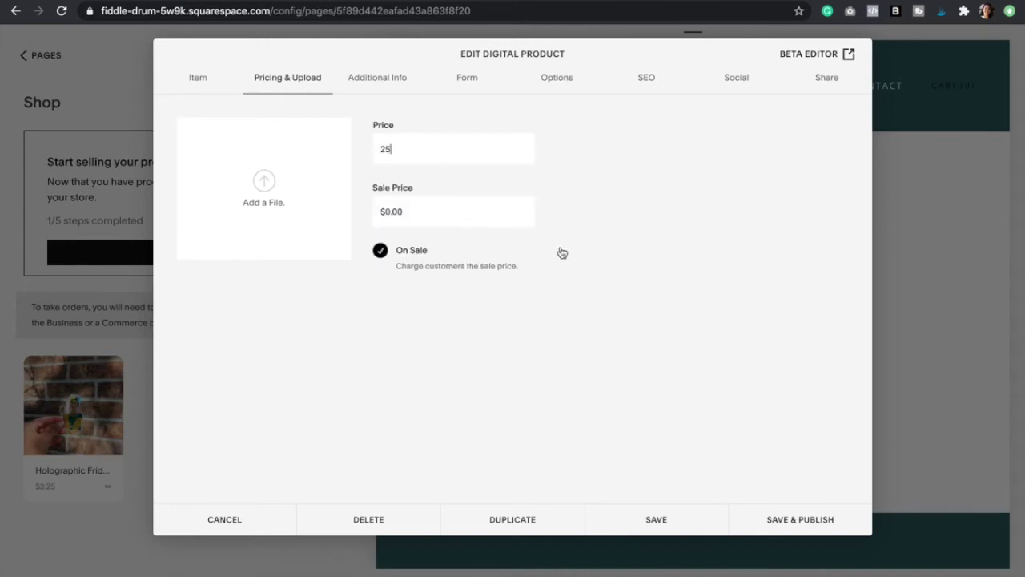
pyautogui.click(381, 251)
pyautogui.click(382, 253)
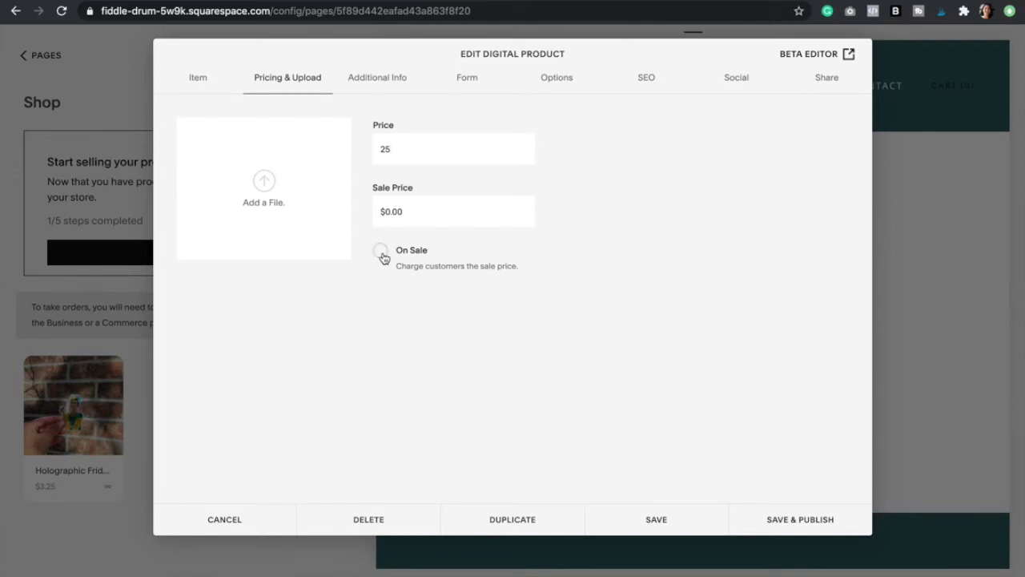
# Upload Welcome Package 2020.pdf as the product's downloadable file
pyautogui.click(262, 178)
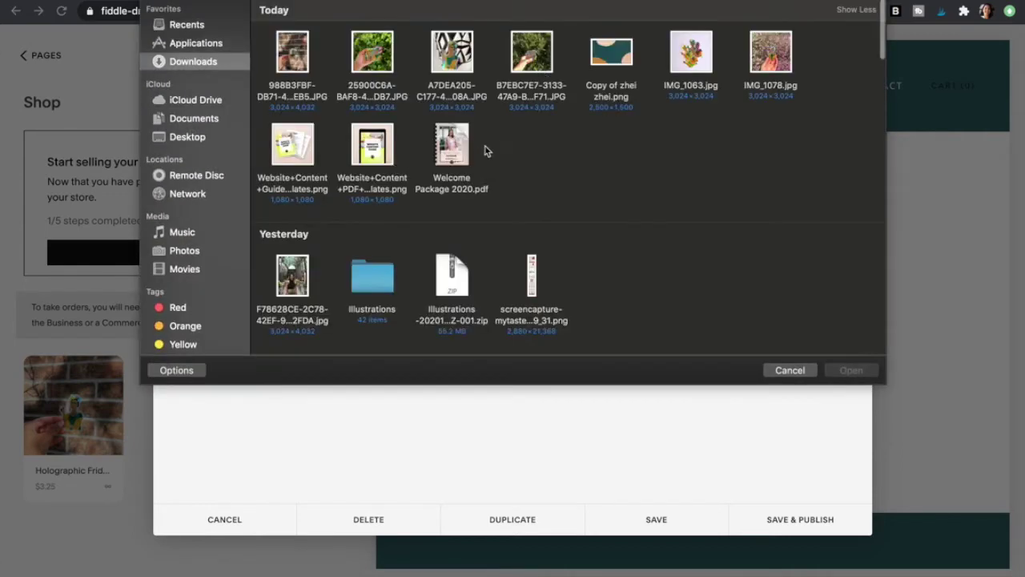
pyautogui.click(456, 138)
pyautogui.doubleClick(453, 140)
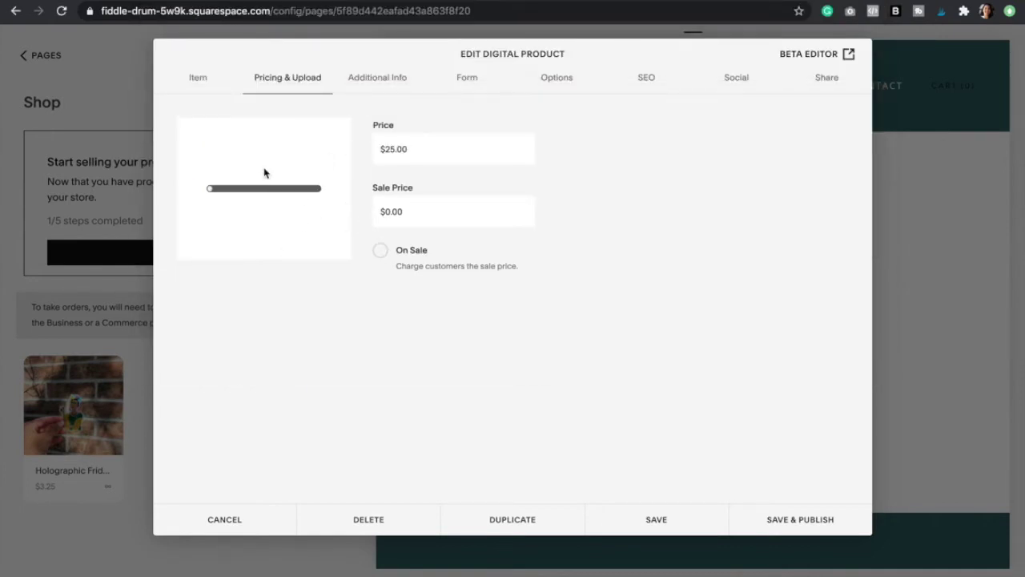
# Paste the guide's summary and page list from the note into the product description
pyautogui.click(197, 79)
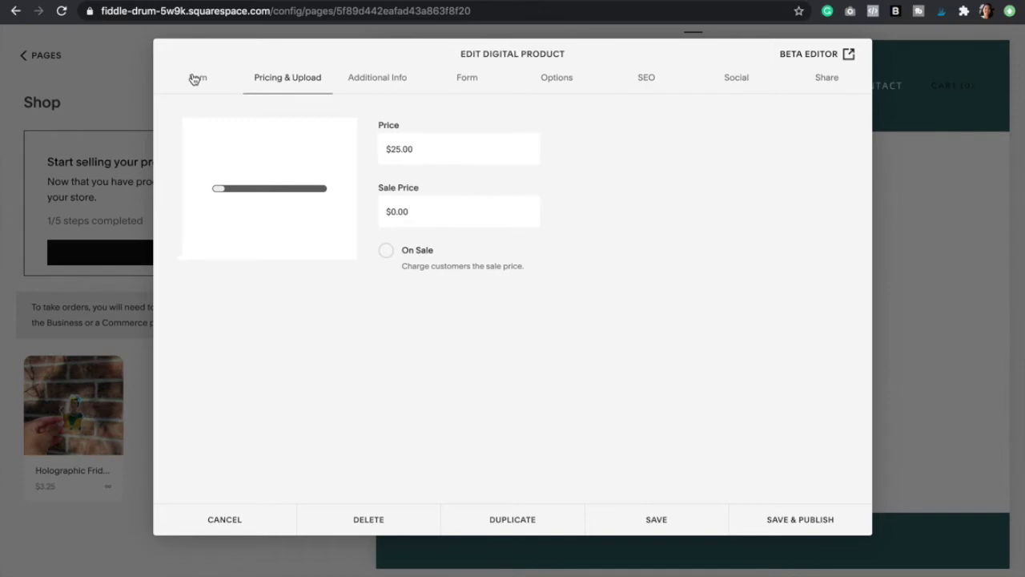
pyautogui.click(460, 260)
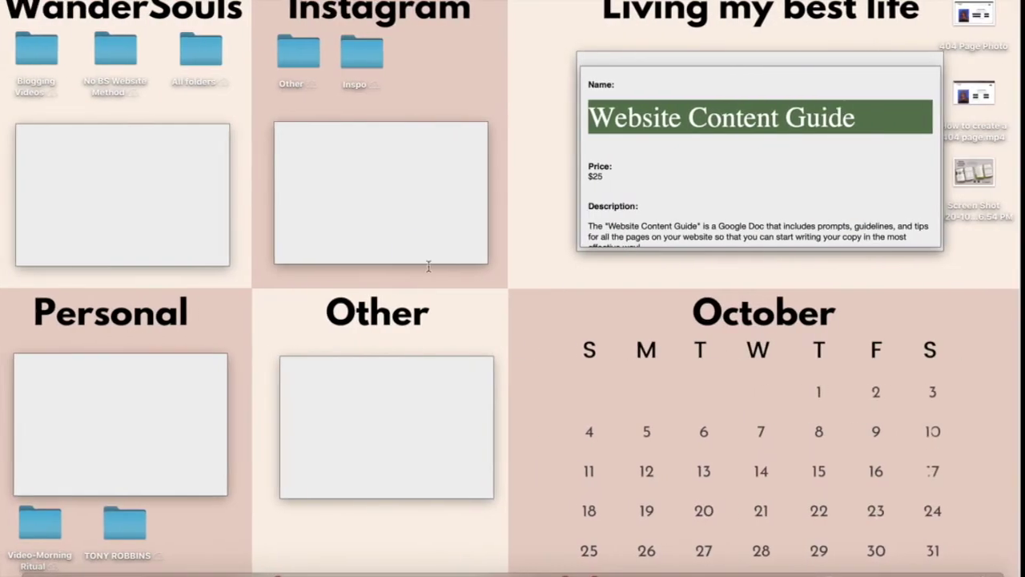
pyautogui.scroll(-3, 638, 194)
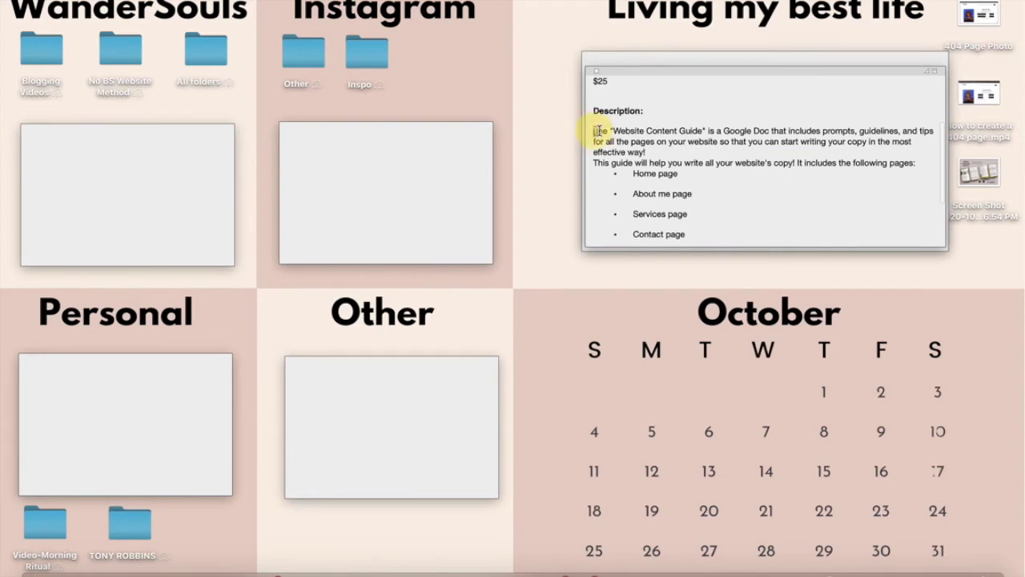
pyautogui.moveTo(595, 130); pyautogui.dragTo(735, 294)
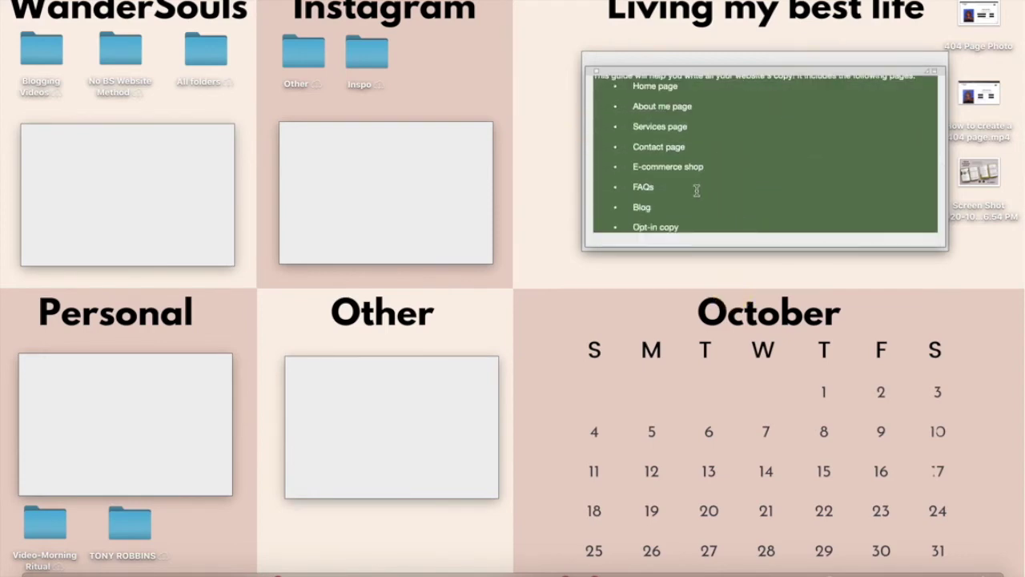
pyautogui.press('super+Tab')
pyautogui.click(469, 254)
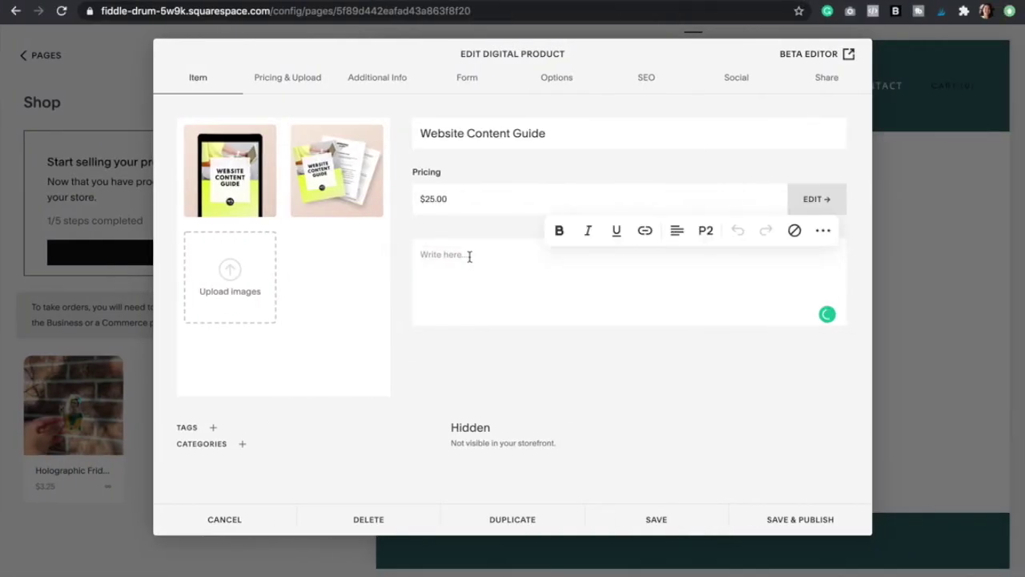
pyautogui.press('super+v')
# Check the description's paragraph style stays unchanged, then return to the Pricing & Upload settings
pyautogui.scroll(10, 496, 281)
pyautogui.scroll(-5, 496, 281)
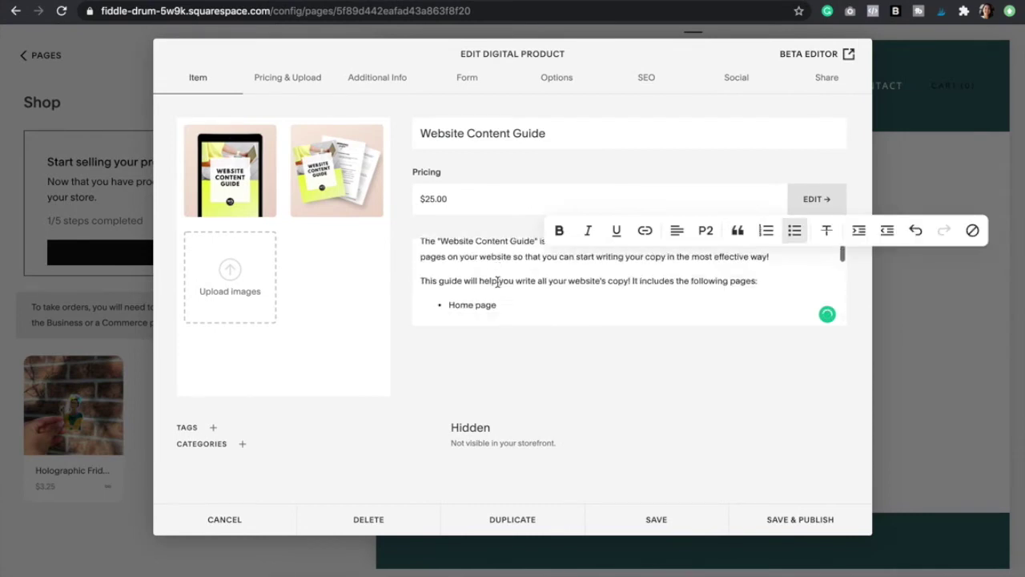
pyautogui.scroll(6, 497, 281)
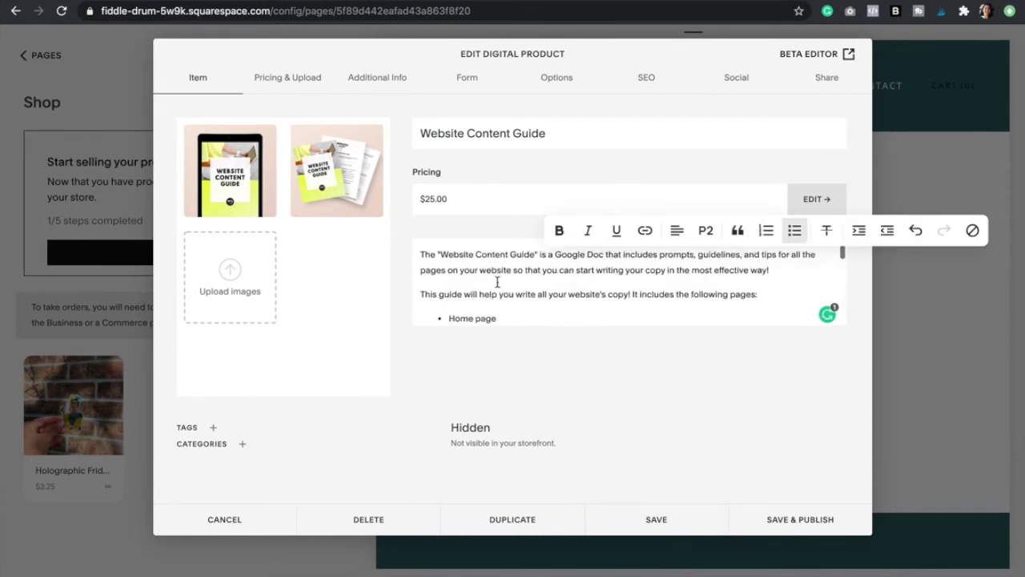
pyautogui.tripleClick(473, 255)
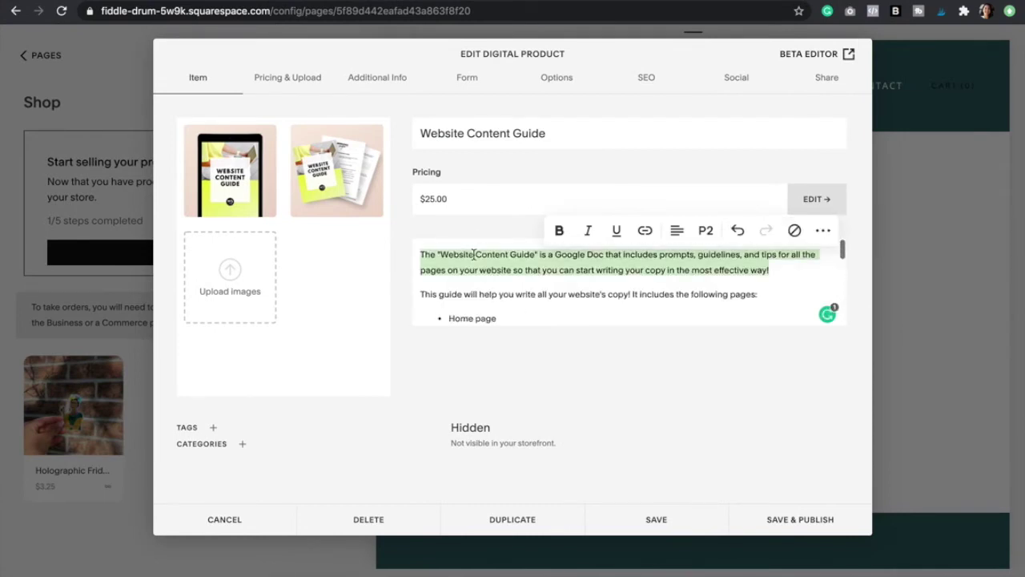
pyautogui.click(707, 234)
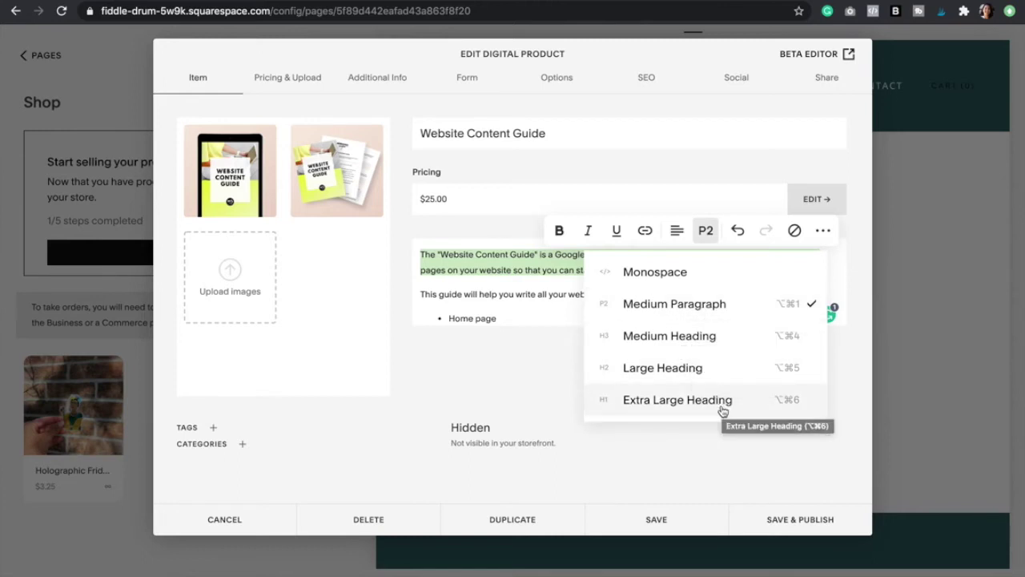
pyautogui.press('Right')
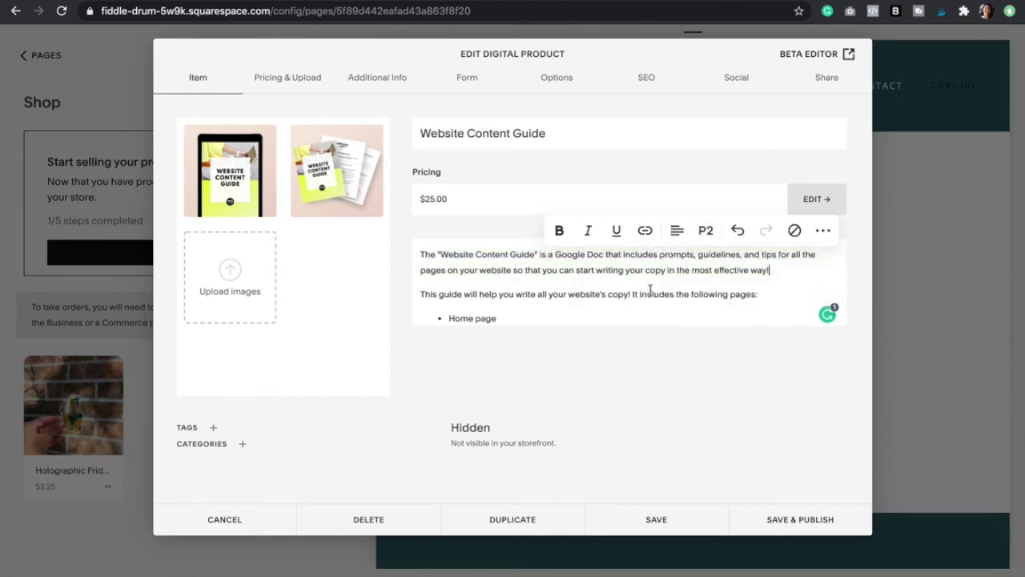
pyautogui.click(315, 392)
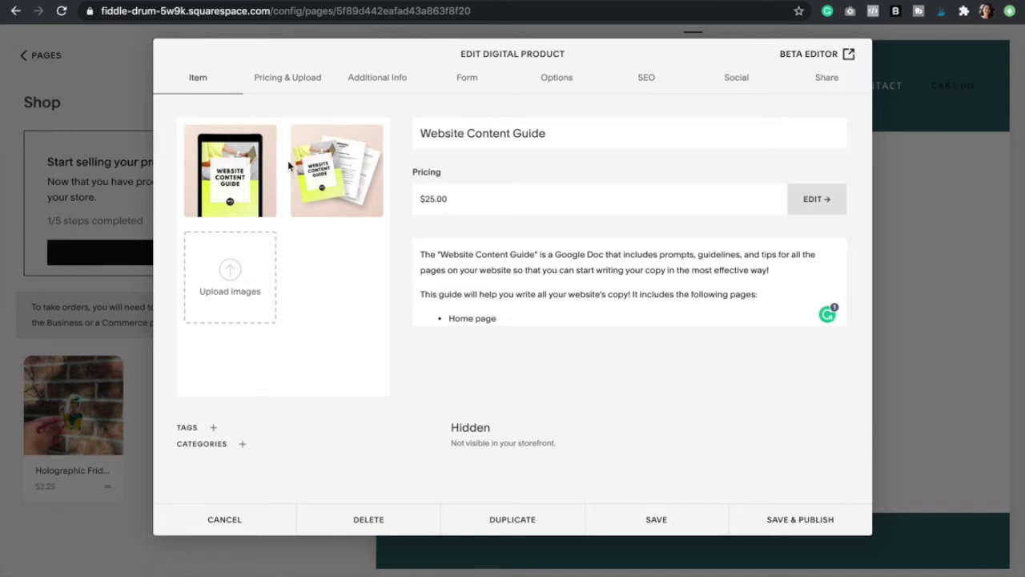
pyautogui.click(294, 80)
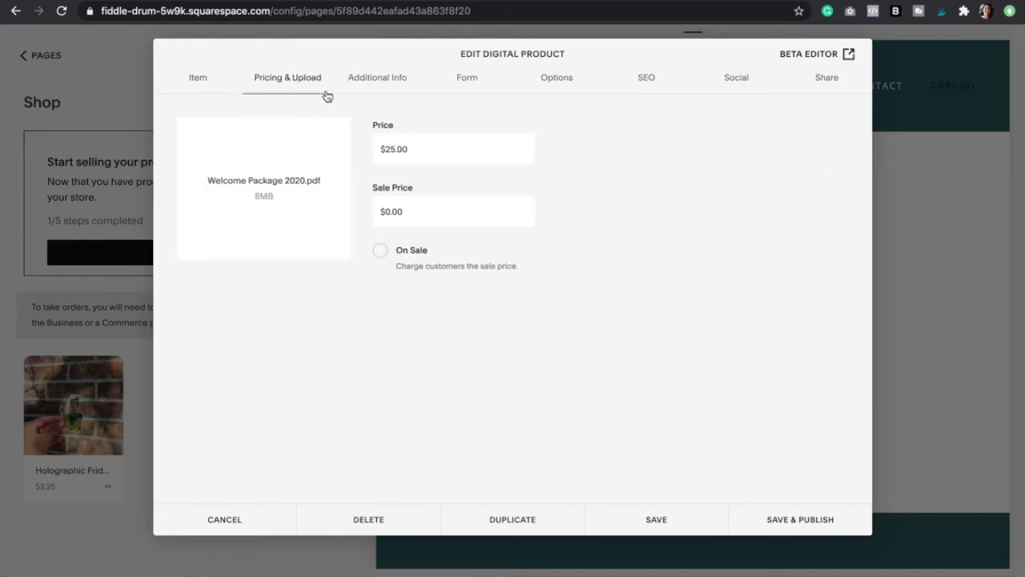
pyautogui.moveTo(231, 189)
# Insert a divider Line block in the product's Additional Info
pyautogui.click(387, 84)
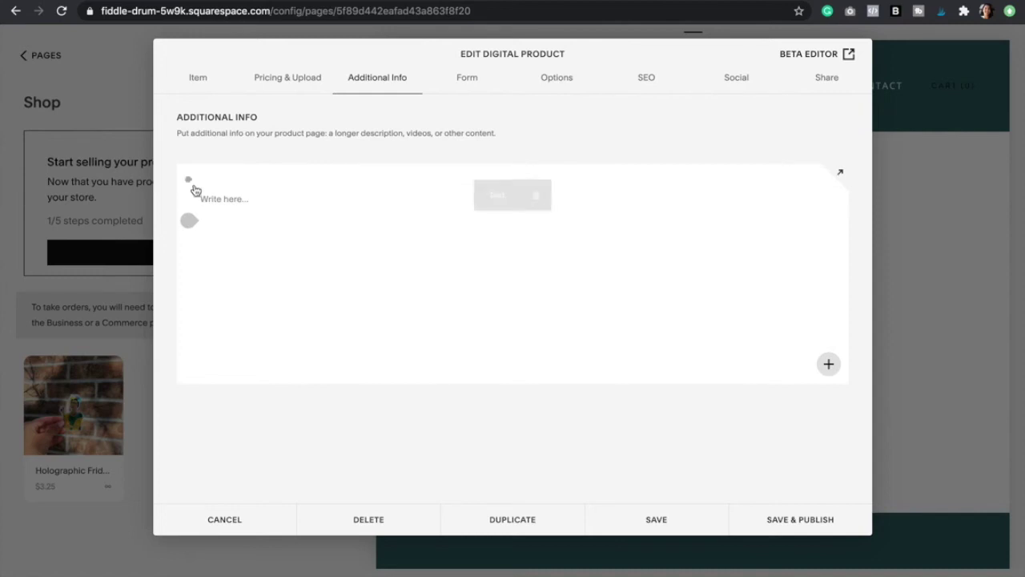
pyautogui.click(190, 179)
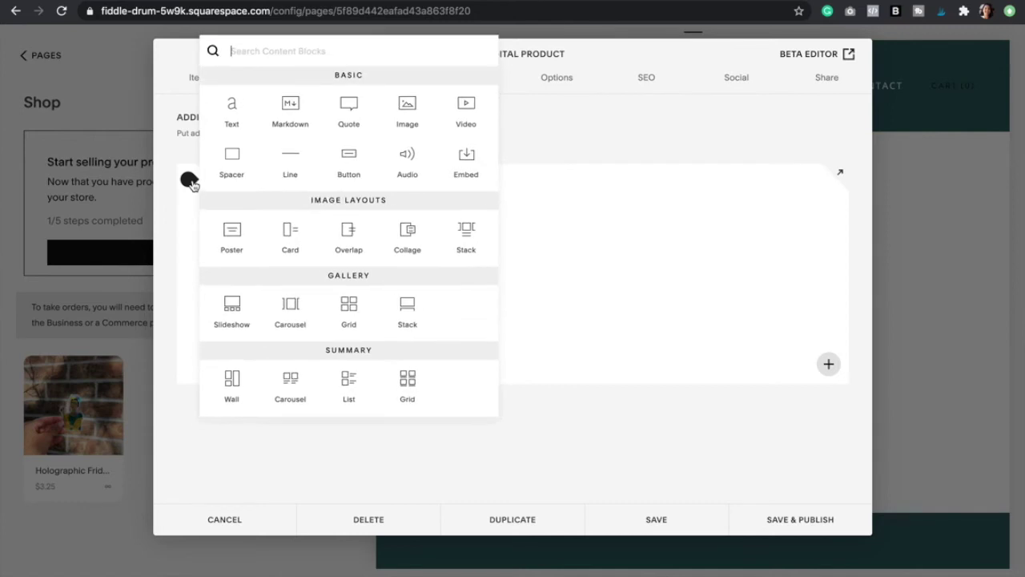
pyautogui.click(298, 172)
# Add a text block reading 'Add some text here' below the divider
pyautogui.click(258, 235)
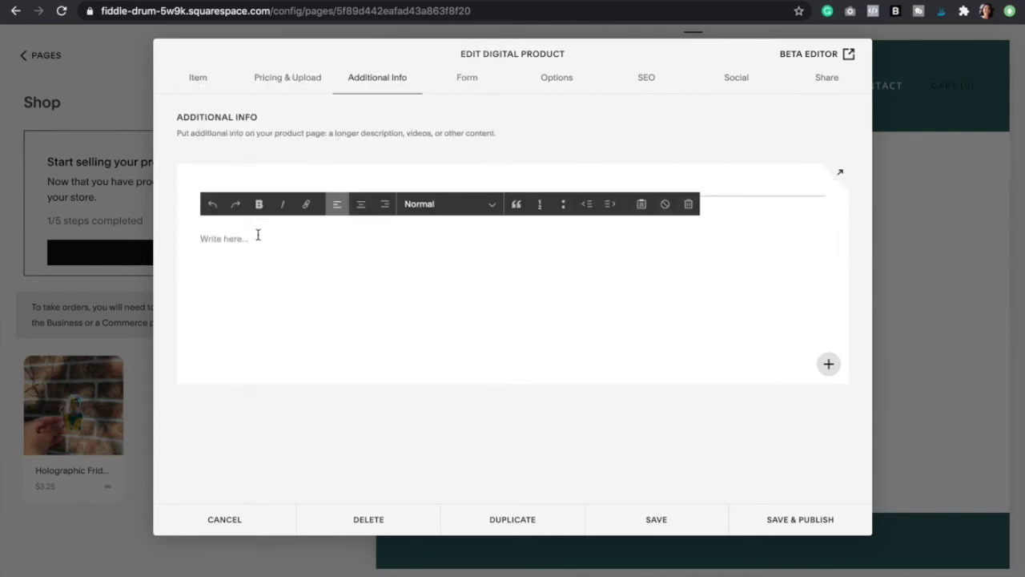
pyautogui.write('Add some text here')
pyautogui.click(265, 286)
pyautogui.moveTo(189, 219); pyautogui.dragTo(190, 272)
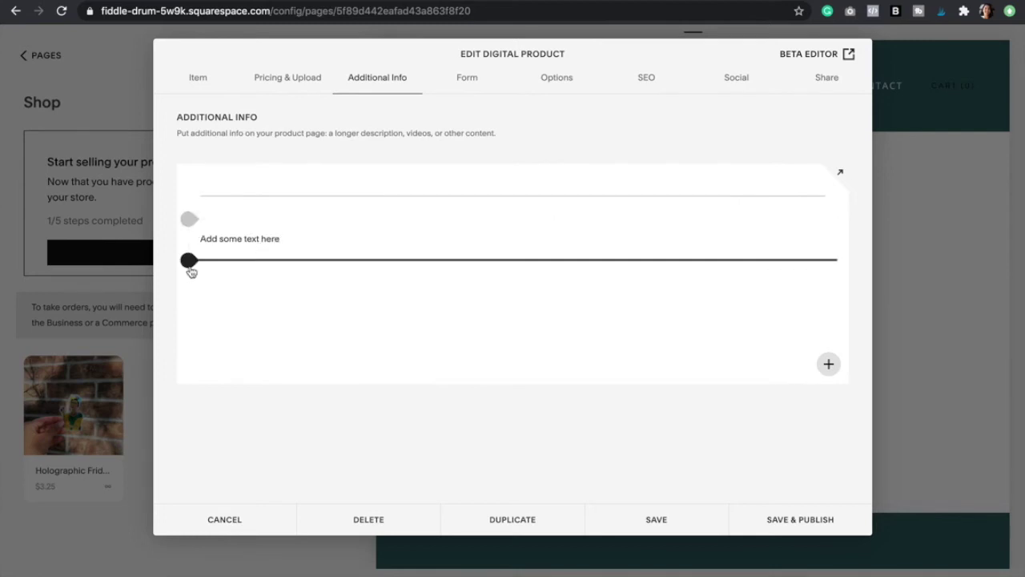
pyautogui.click(190, 268)
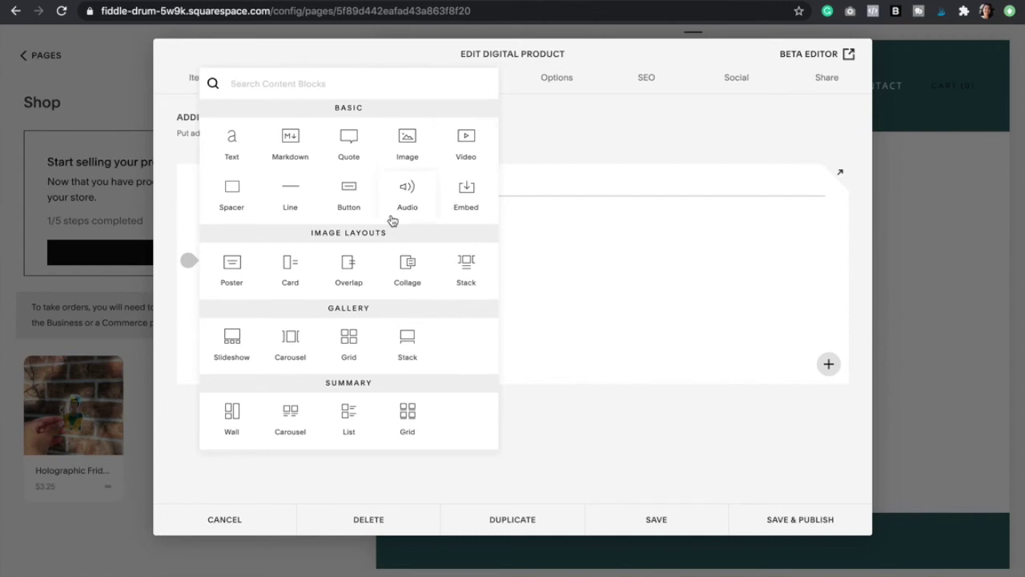
pyautogui.click(548, 291)
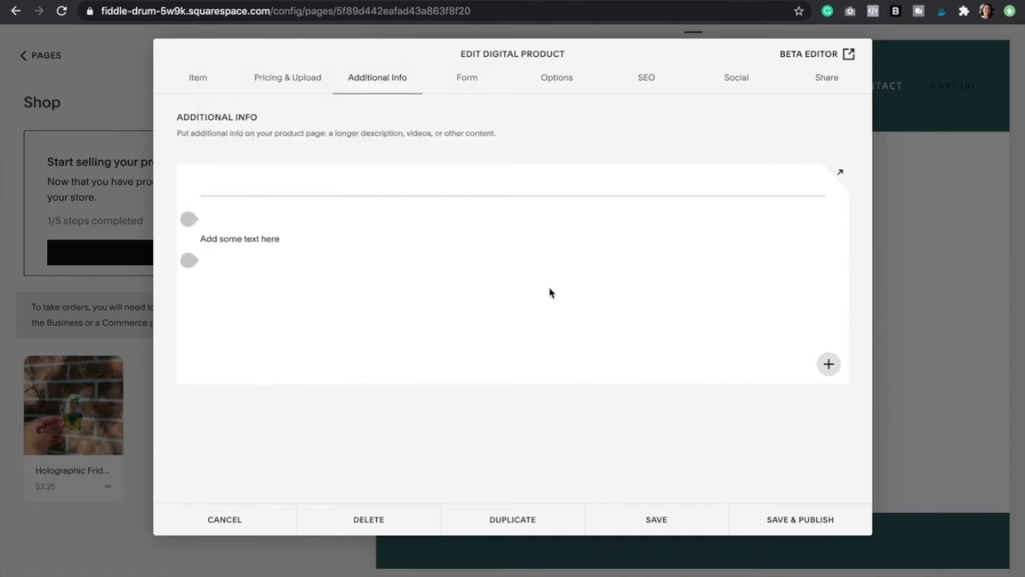
pyautogui.click(472, 83)
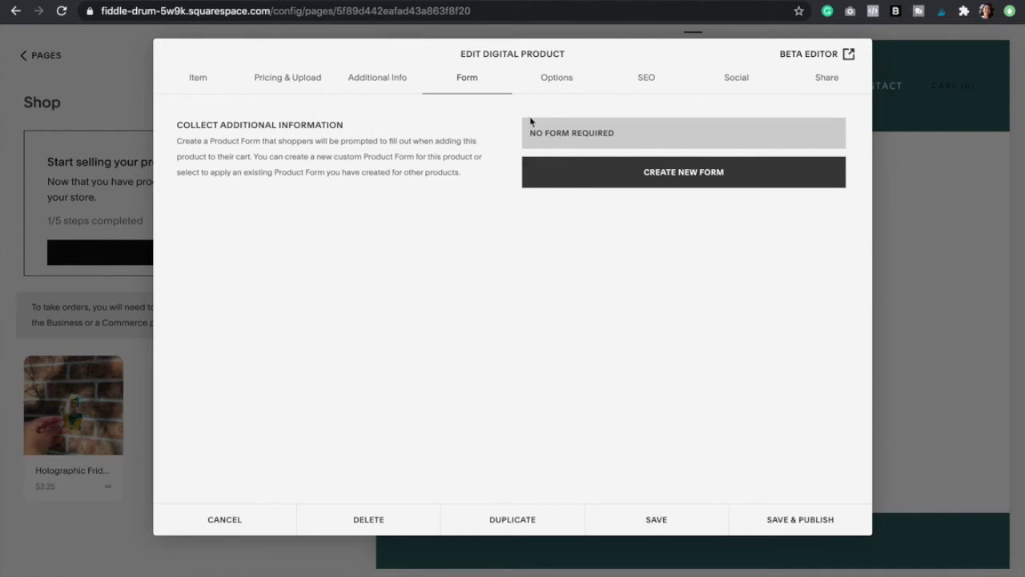
# Leave the Form settings requiring no form and go to the product's Options section
pyautogui.click(558, 81)
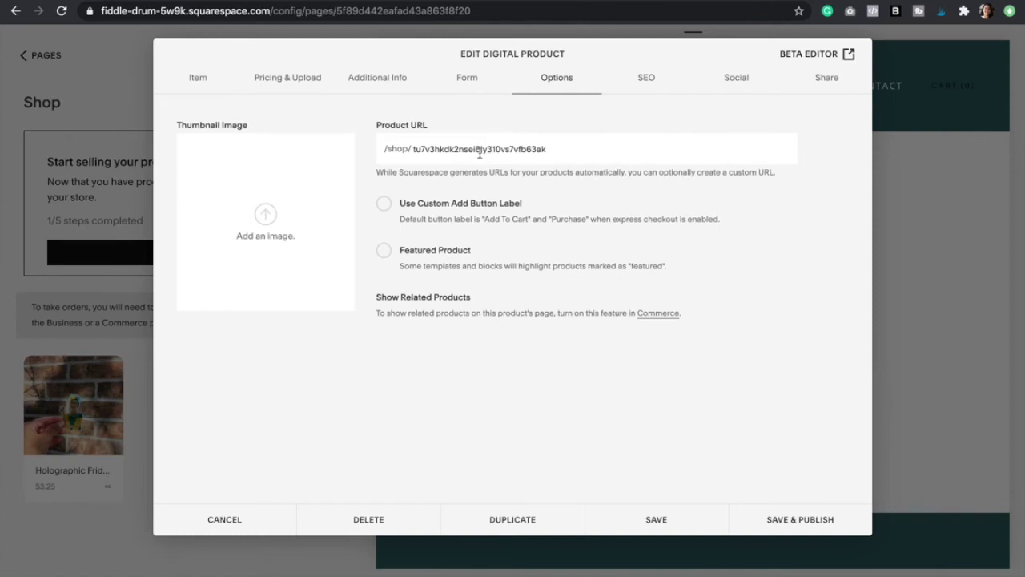
pyautogui.doubleClick(473, 148)
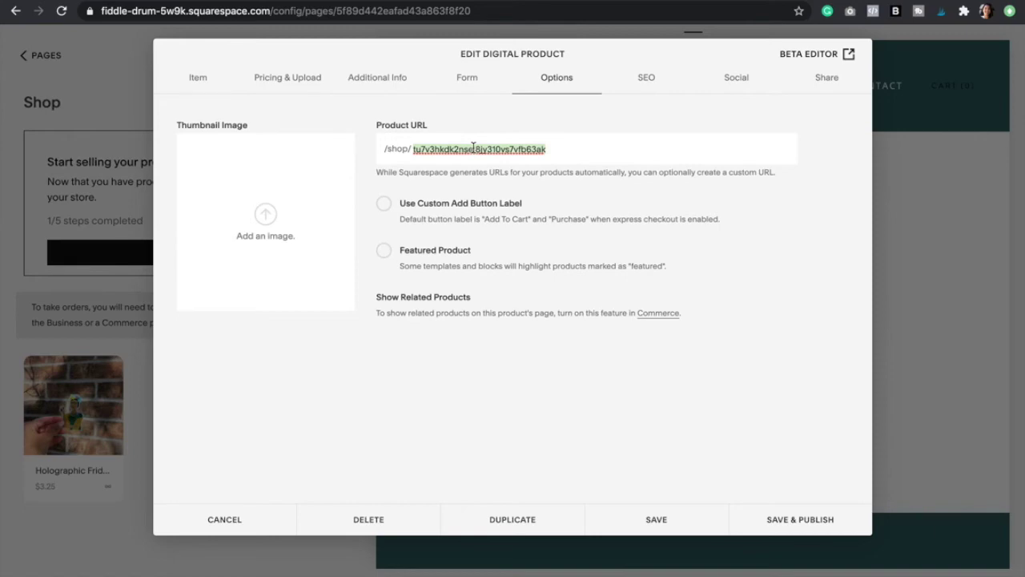
pyautogui.press('BackSpace')
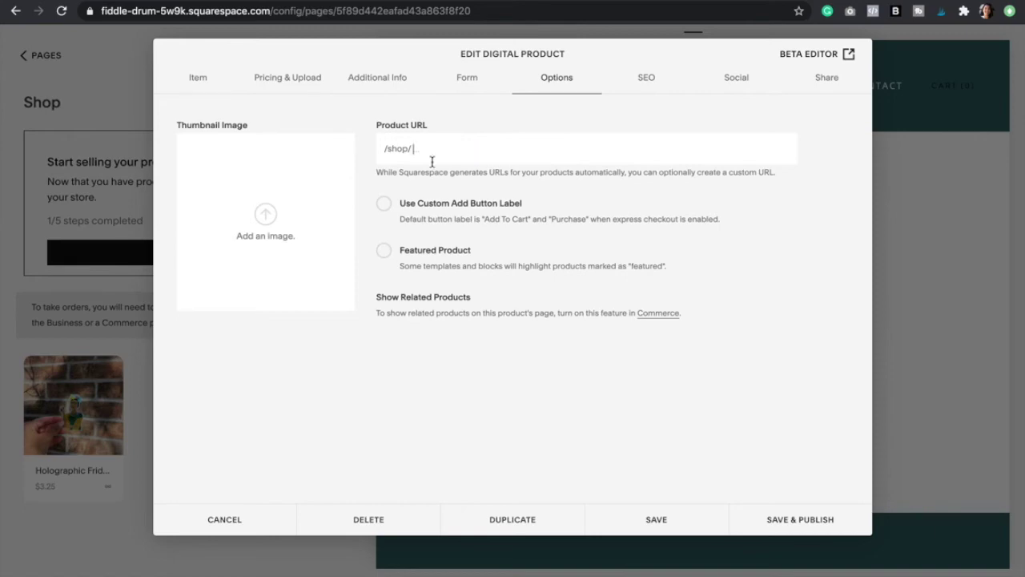
pyautogui.hotkey('ctrl', 'Left')
pyautogui.scroll(5, 666, 120)
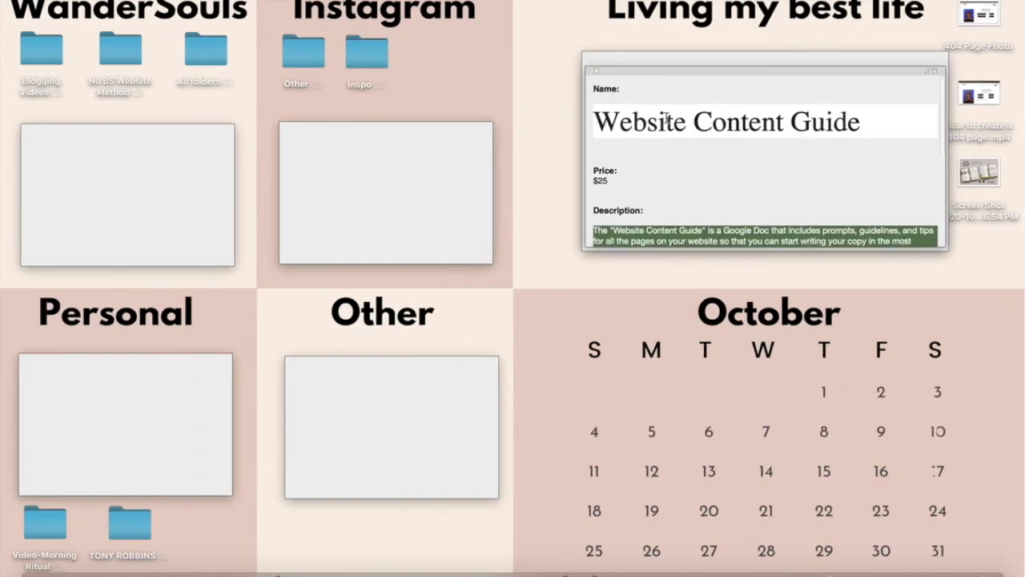
pyautogui.tripleClick(659, 112)
pyautogui.hotkey('ctrl', 'c')
pyautogui.hotkey('ctrl', 'Right')
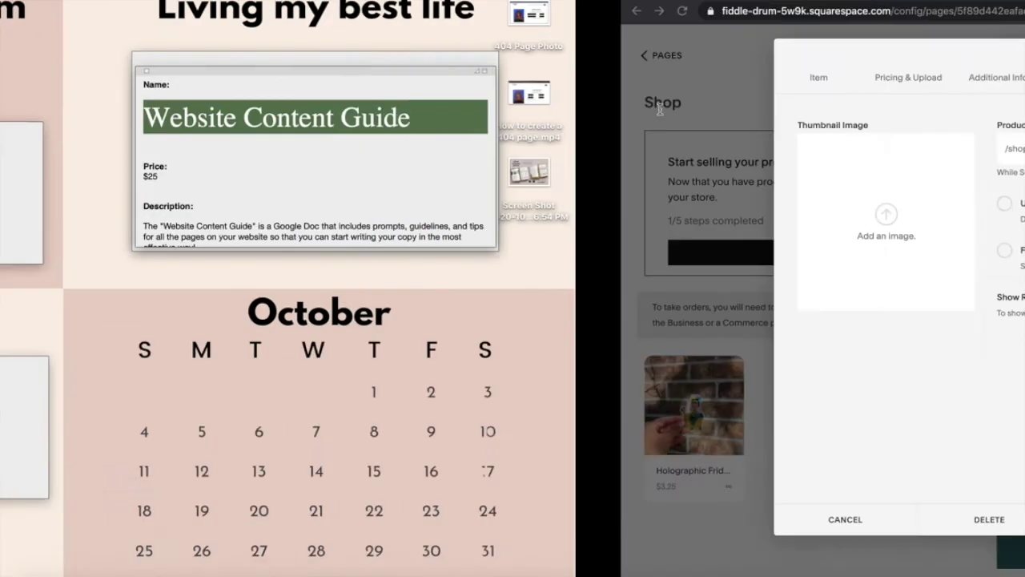
pyautogui.click(498, 145)
pyautogui.hotkey('ctrl', 'v')
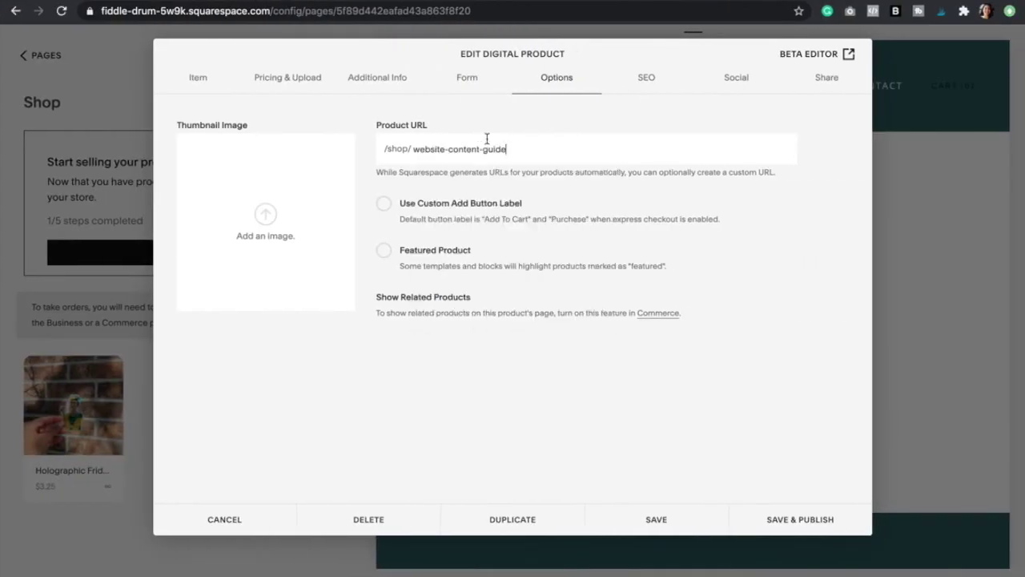
pyautogui.click(382, 205)
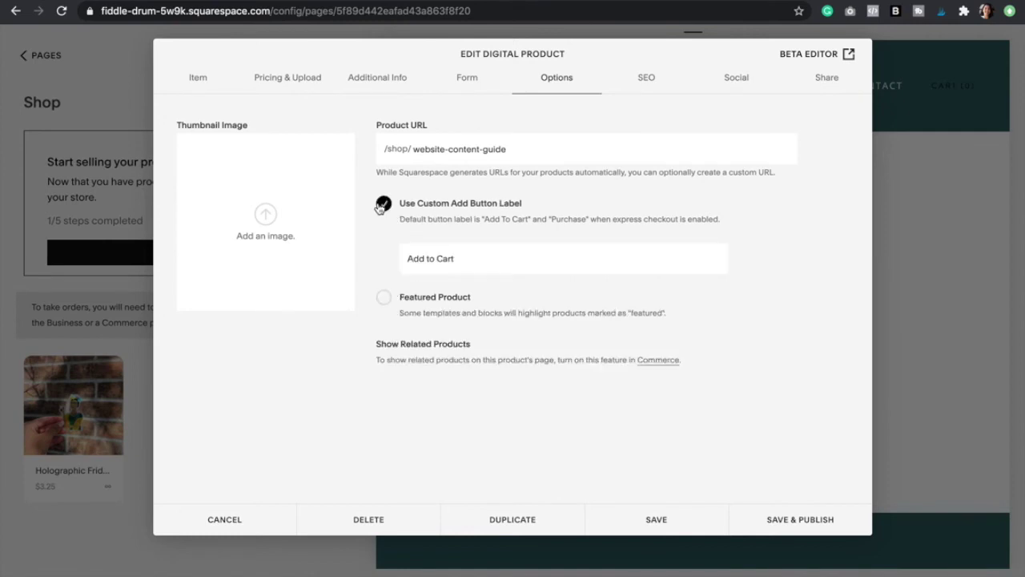
pyautogui.tripleClick(459, 256)
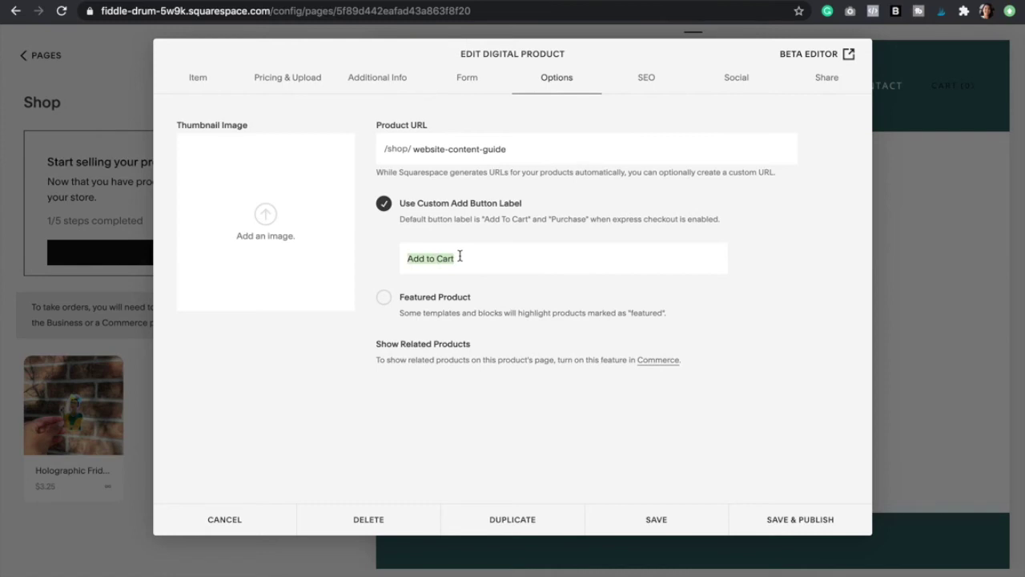
pyautogui.press('BackSpace')
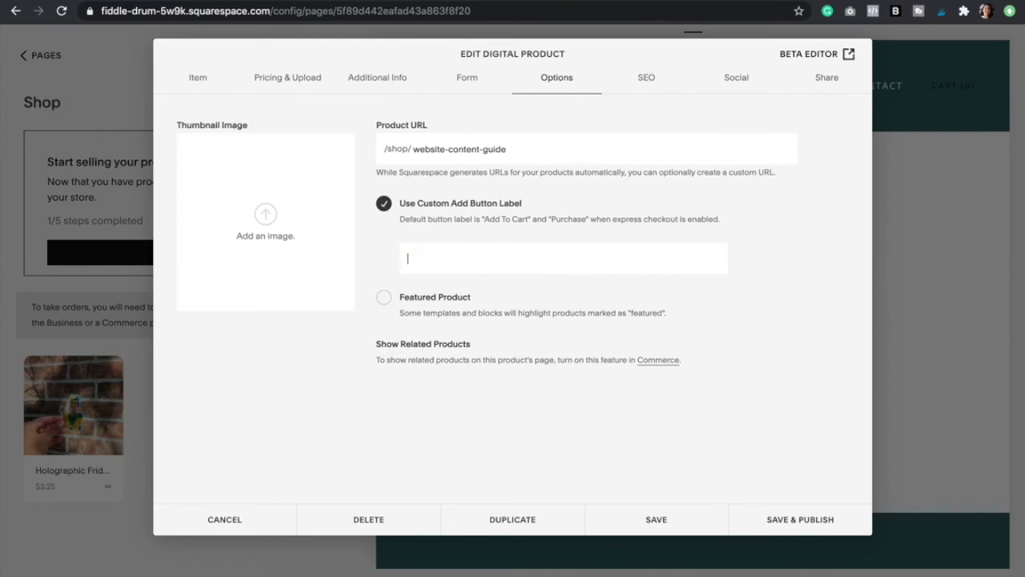
pyautogui.click(384, 205)
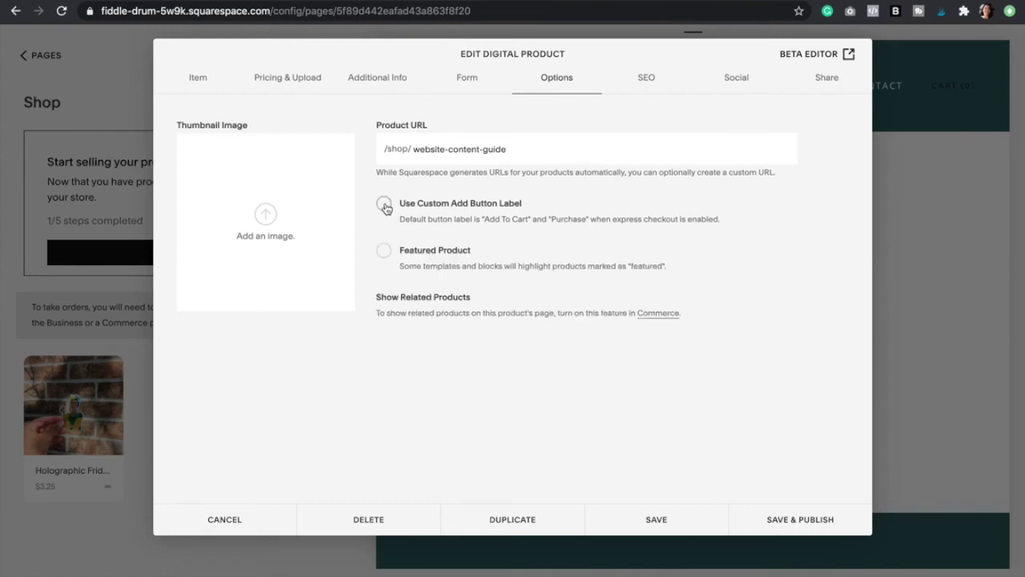
pyautogui.click(385, 260)
pyautogui.click(388, 260)
pyautogui.click(271, 218)
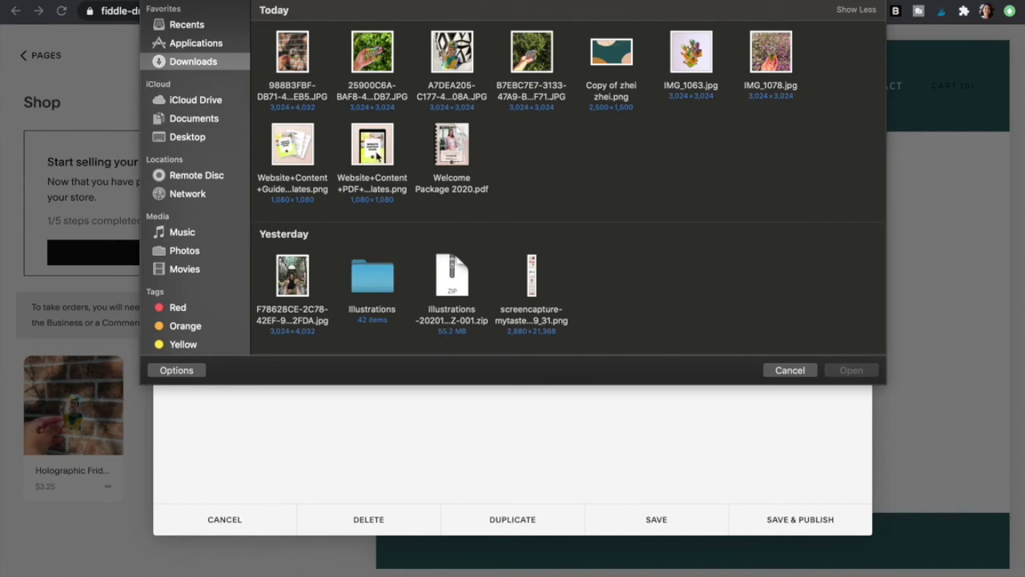
# Upload the Website+Content+Guide PNG from Downloads as the product thumbnail
pyautogui.moveTo(405, 143); pyautogui.dragTo(284, 145)
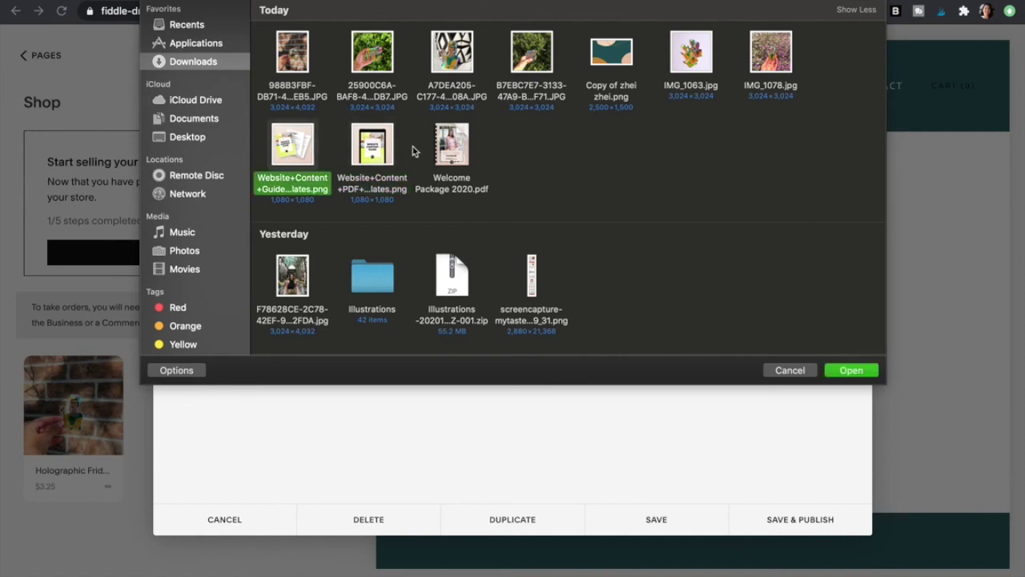
pyautogui.click(413, 151)
pyautogui.doubleClick(304, 159)
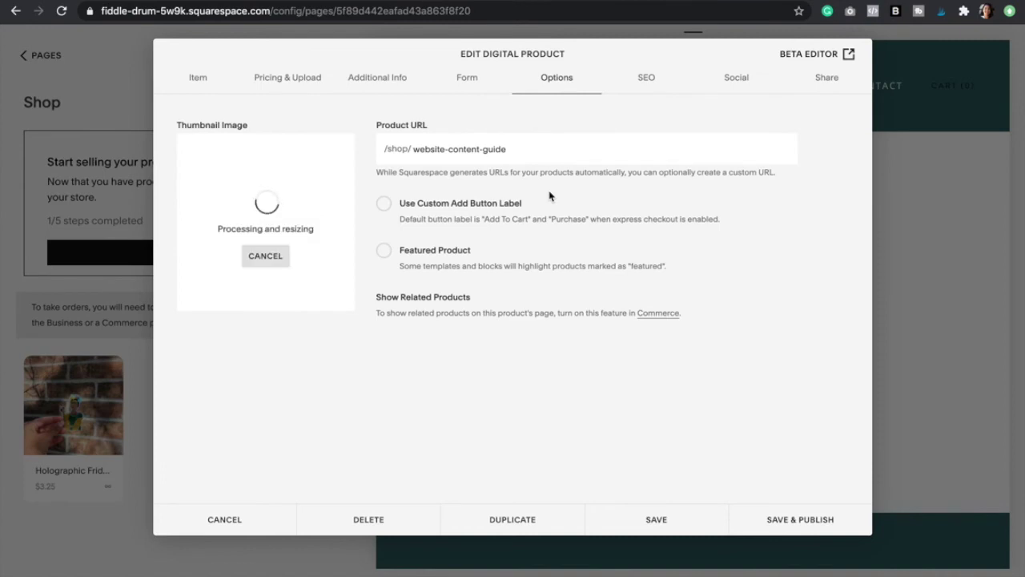
pyautogui.click(649, 77)
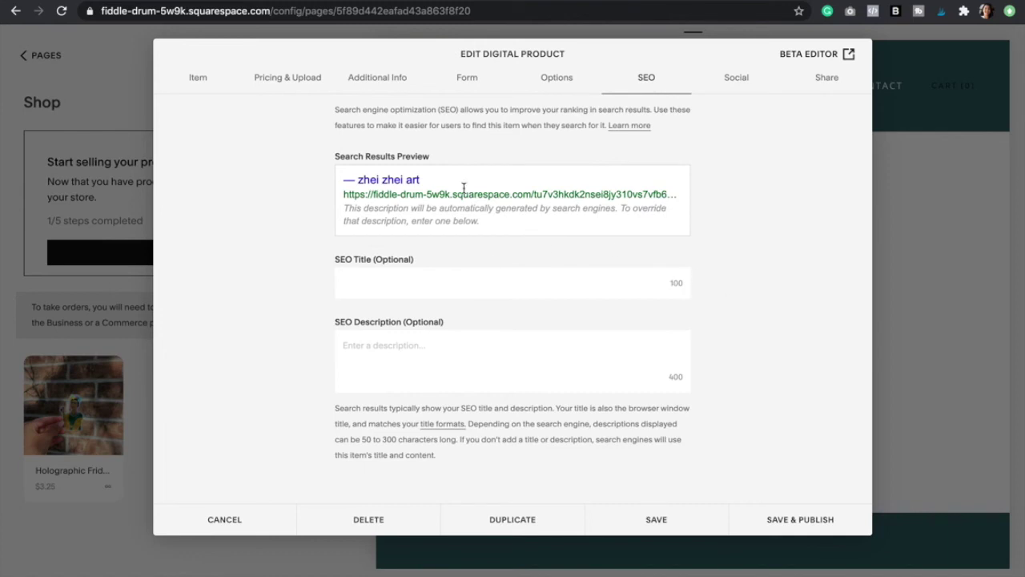
# Review the empty SEO title and description after briefly checking the Item details
pyautogui.click(199, 78)
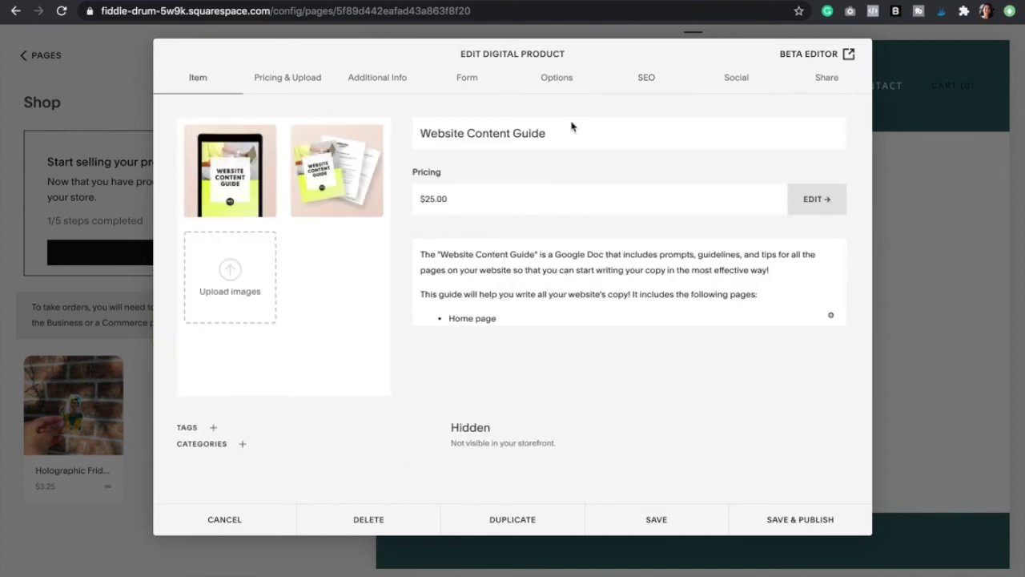
pyautogui.click(648, 77)
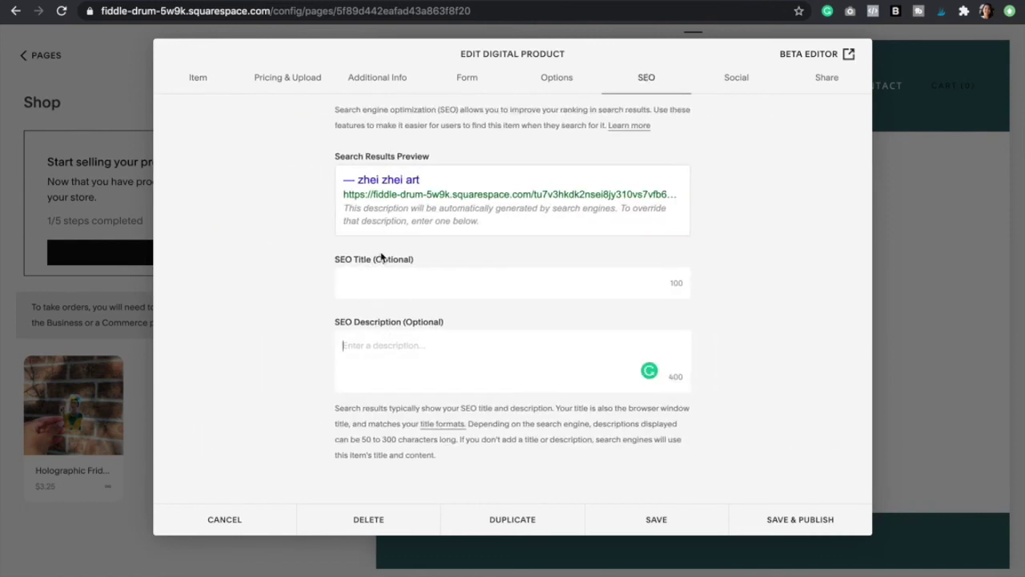
pyautogui.click(737, 78)
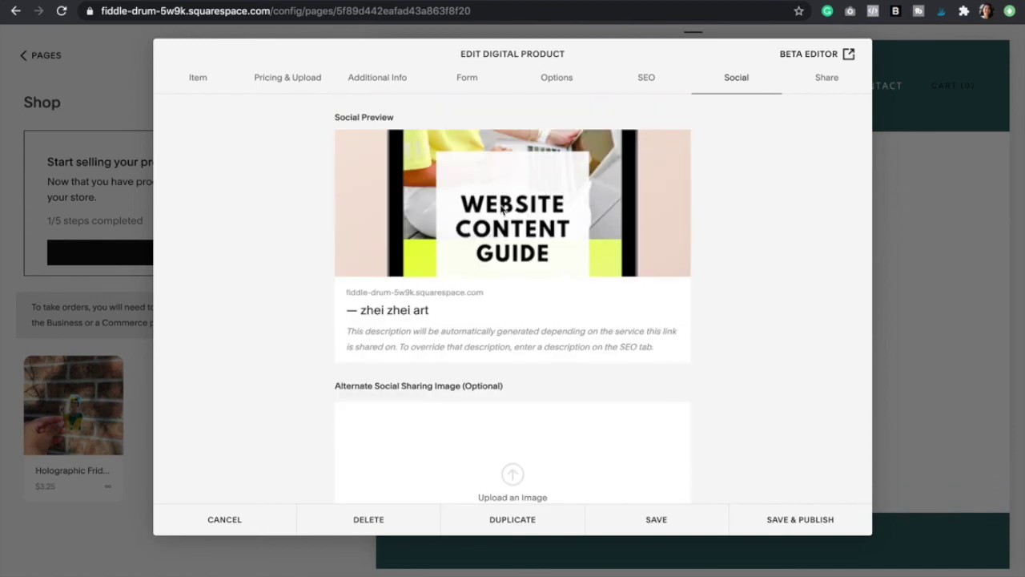
# Scroll through the Website Content Guide social preview, then view the Share settings
pyautogui.scroll(-1, 467, 272)
pyautogui.scroll(1, 468, 272)
pyautogui.scroll(-4, 590, 281)
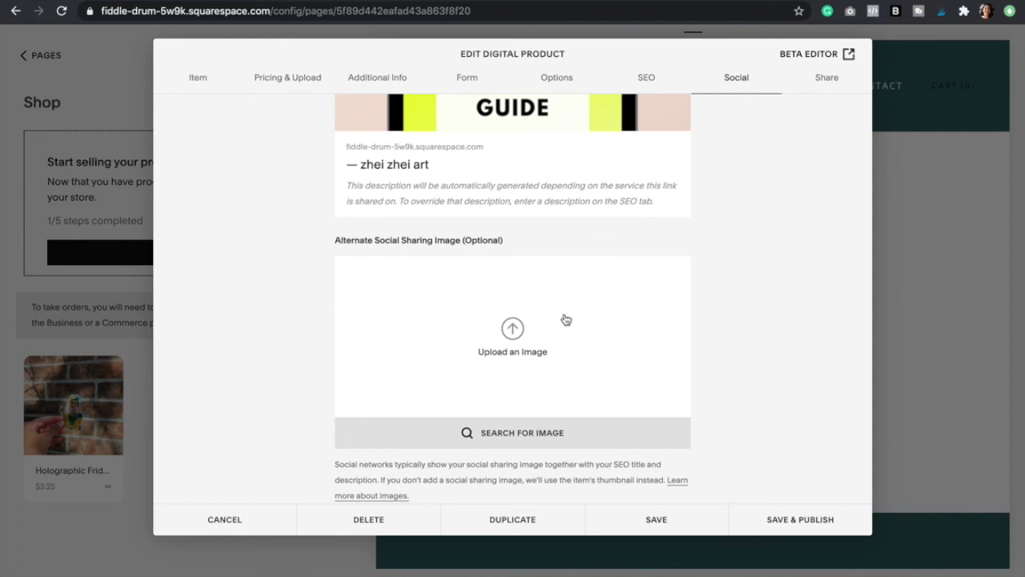
pyautogui.scroll(4, 565, 319)
pyautogui.click(827, 78)
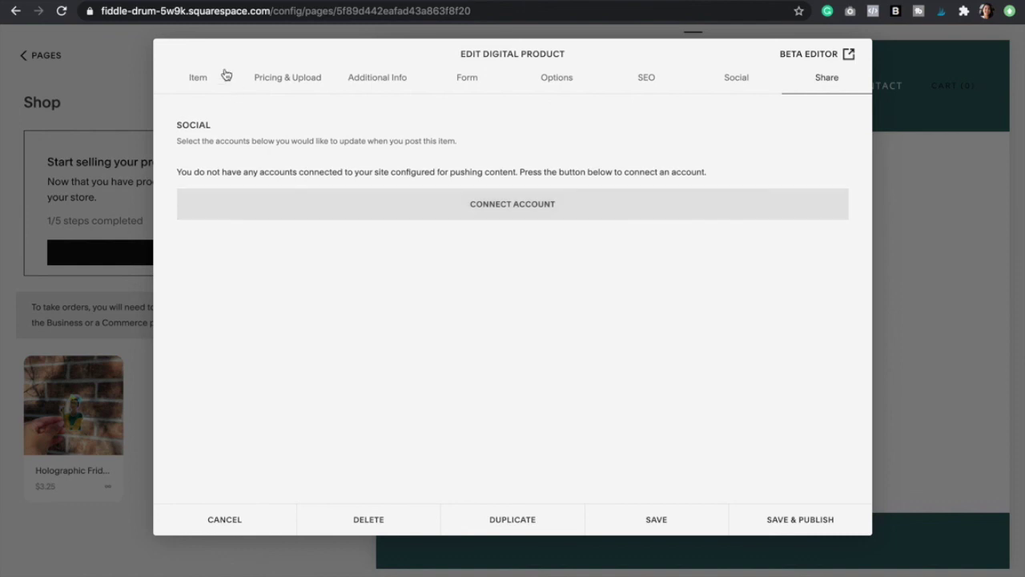
# Save and publish the Website Content Guide from its Item details, then select its Shop listing
pyautogui.click(196, 80)
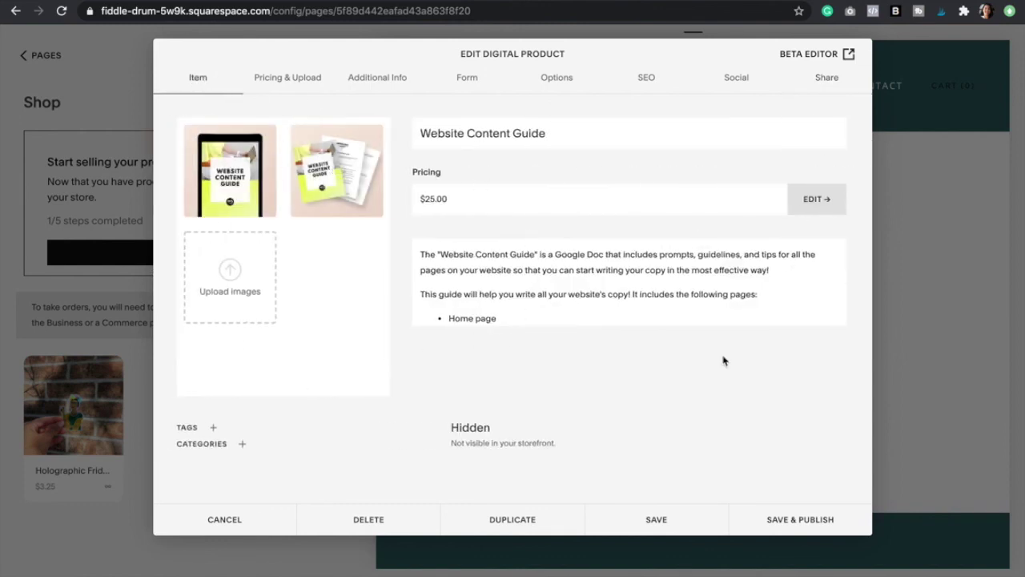
pyautogui.click(812, 522)
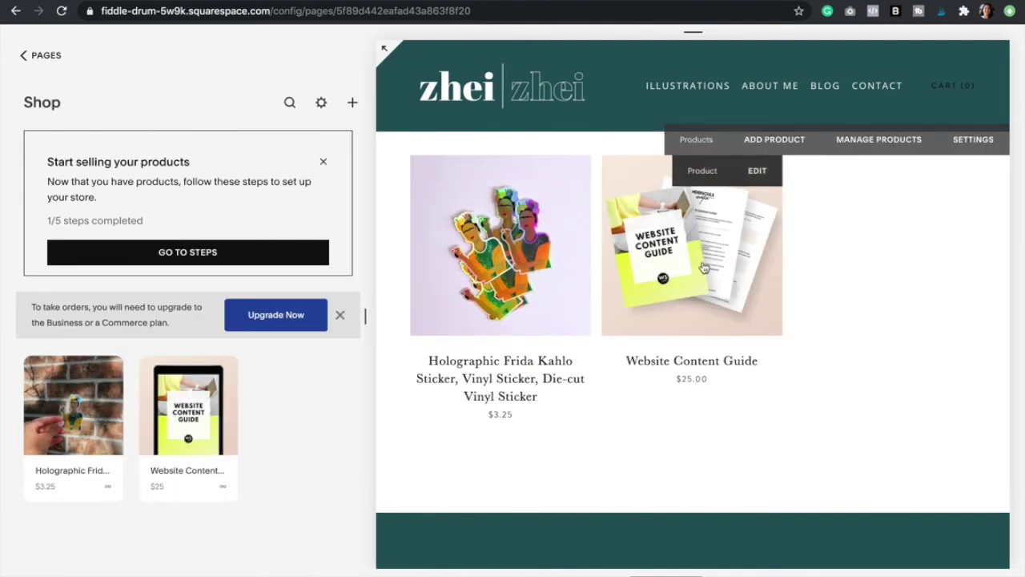
pyautogui.click(692, 255)
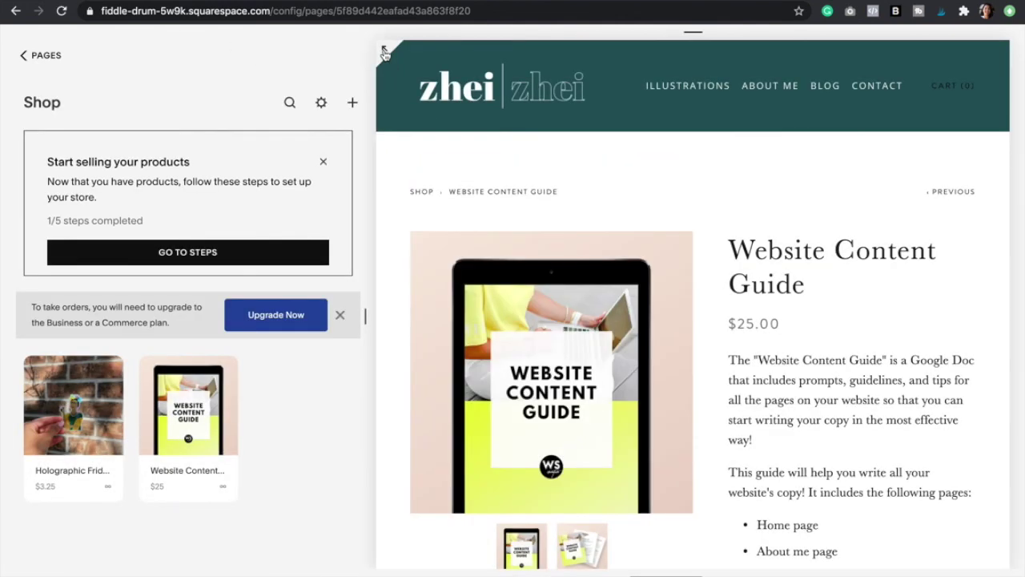
# View the guide's page full screen, reviewing its images, $25.00 price, description and additional info
pyautogui.scroll(-5, 627, 333)
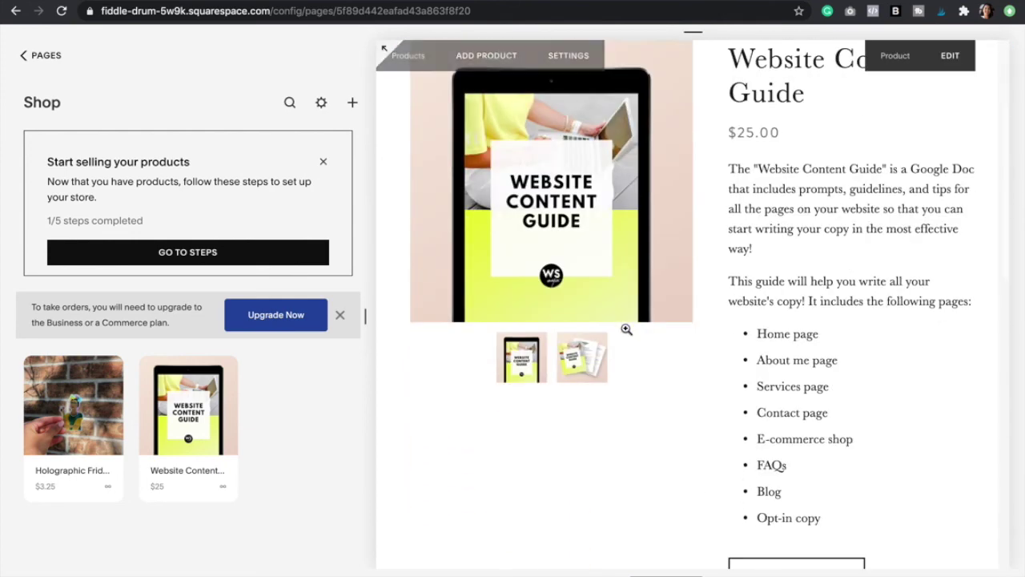
pyautogui.scroll(5, 627, 333)
pyautogui.click(388, 53)
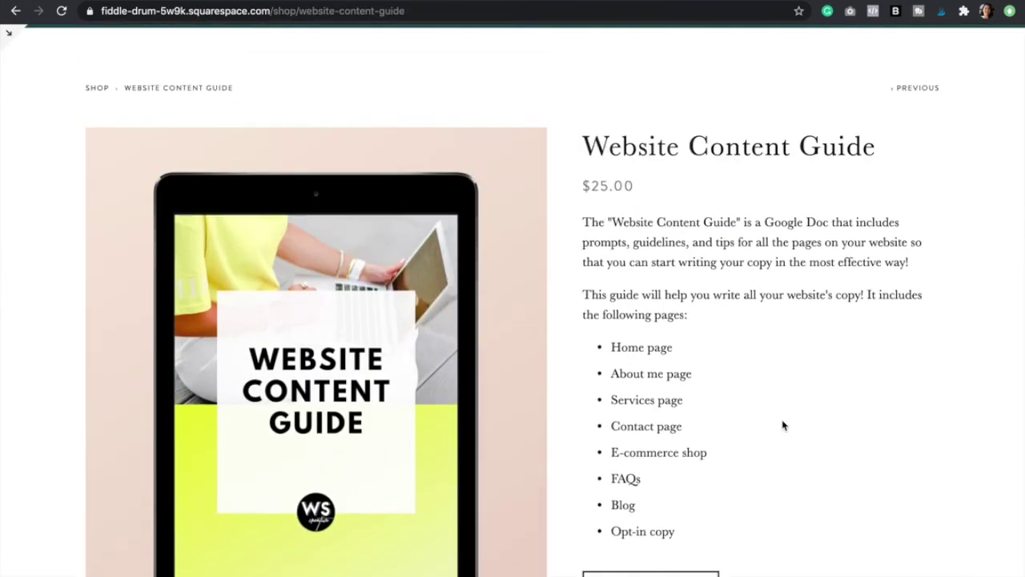
pyautogui.scroll(-1, 784, 425)
pyautogui.scroll(-3, 783, 425)
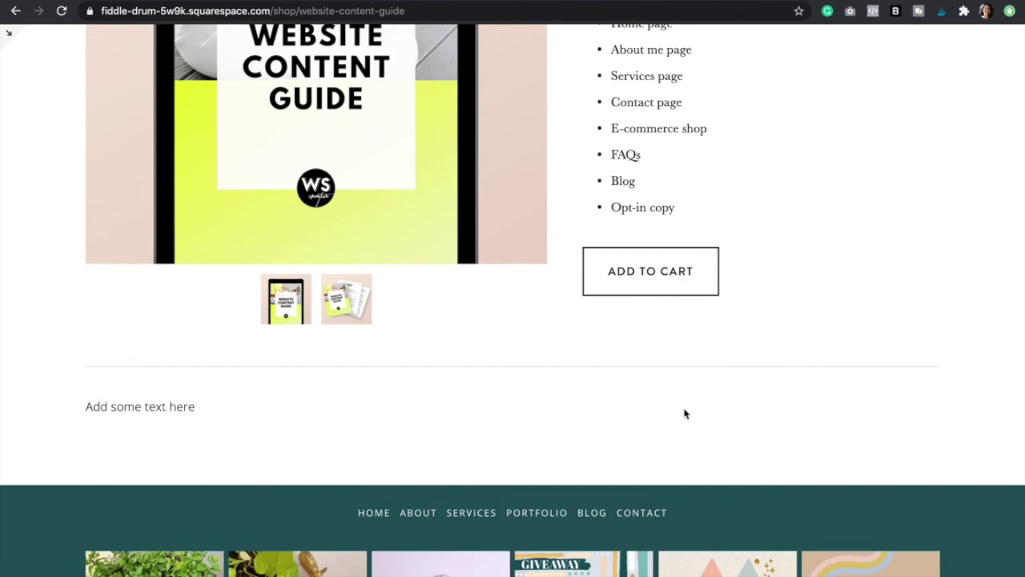
pyautogui.scroll(-1, 179, 475)
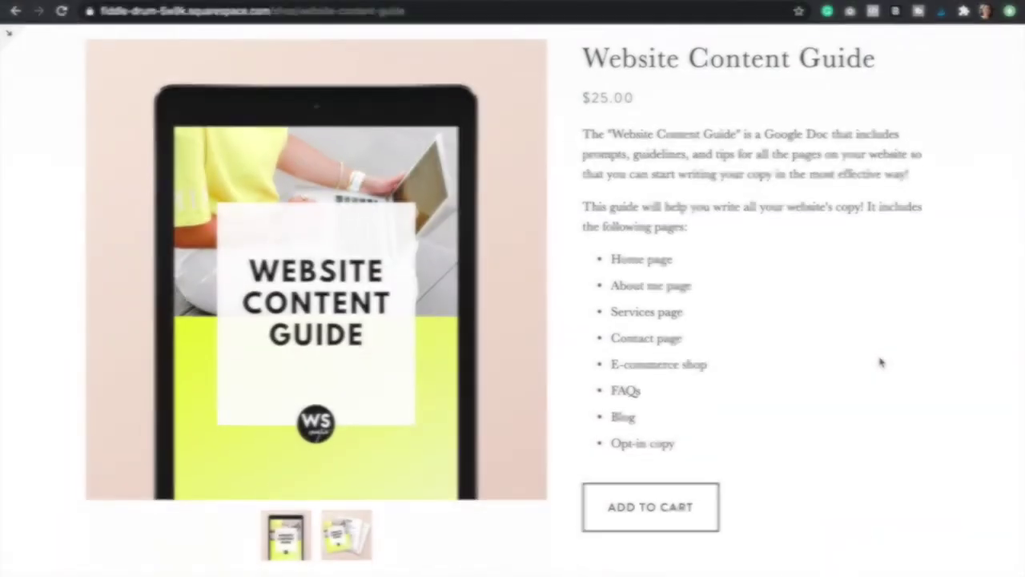
pyautogui.scroll(1, 880, 362)
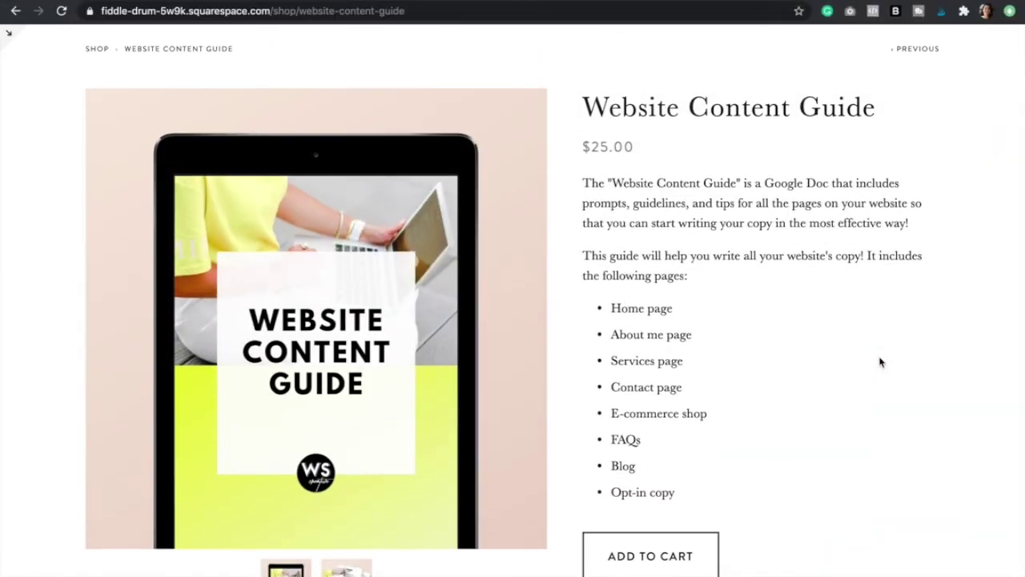